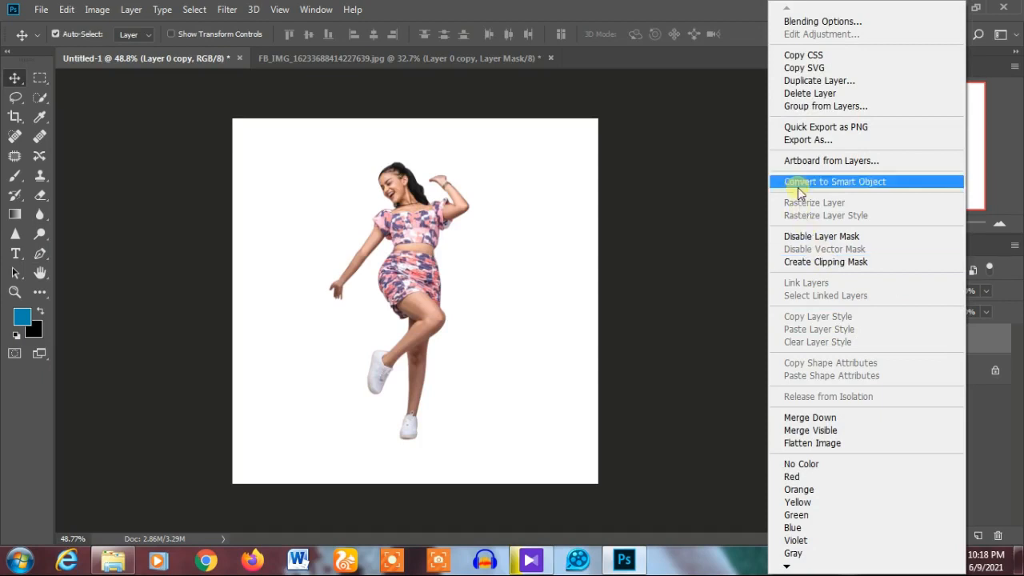
- Convert the masked Layer 0 copy to a smart object and rasterize it
left_click(792, 183)
right_click(928, 340)
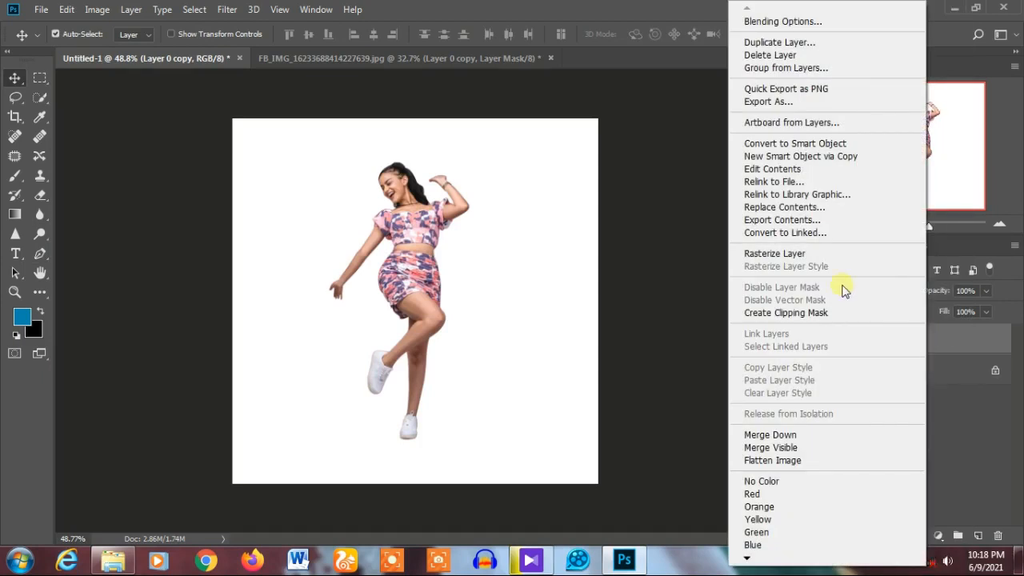
left_click(822, 253)
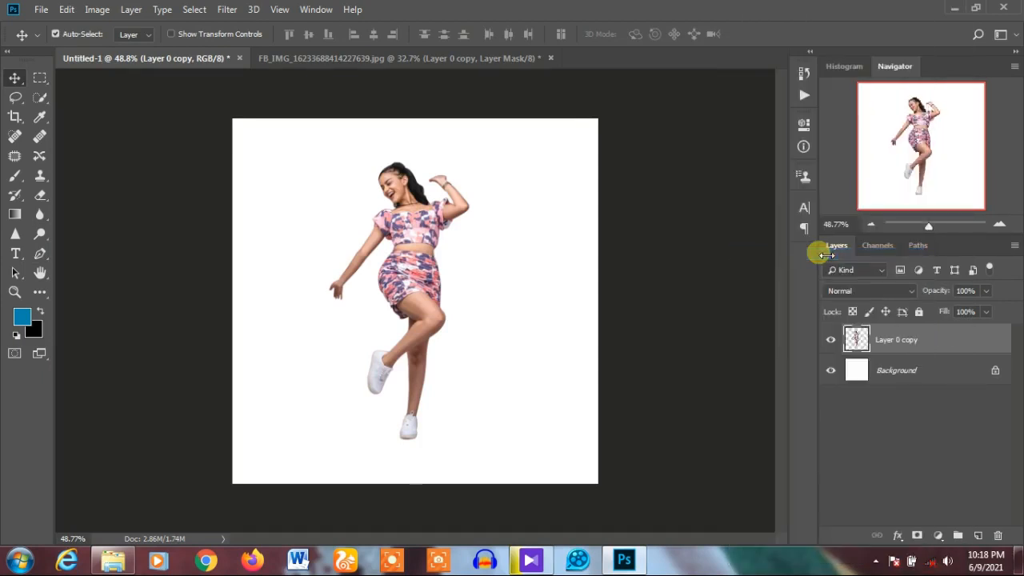
- Select a very thin vertical strip down the middle of the standing shoe and copy it to a new layer
scroll(308, 360, "up", 1)
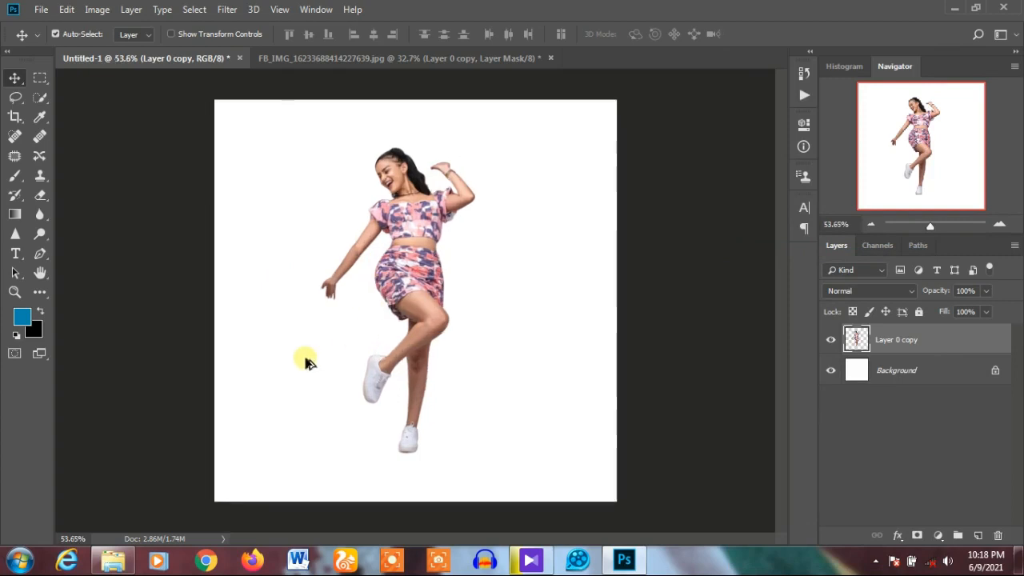
scroll(308, 362, "up", 1)
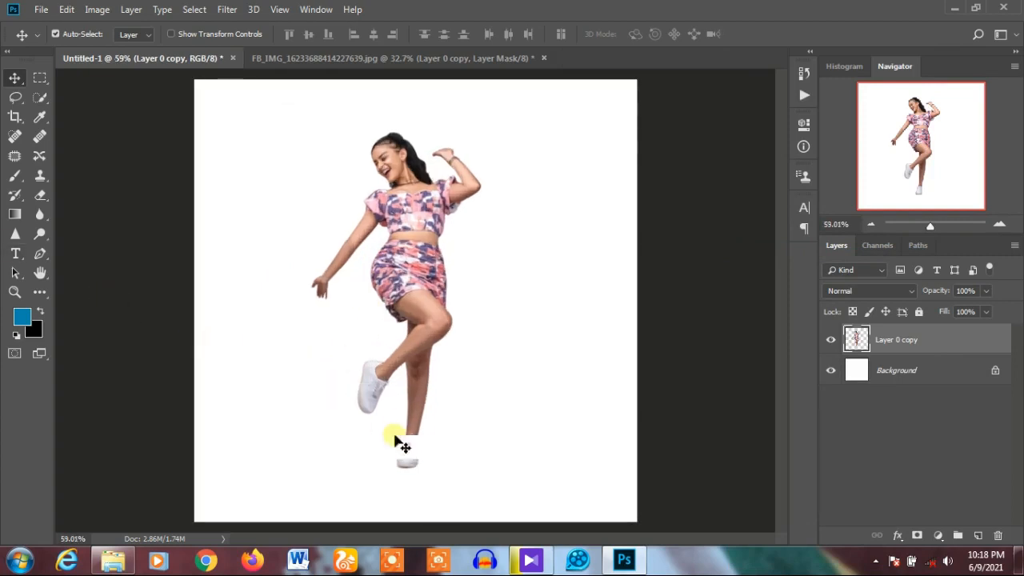
left_click(38, 78)
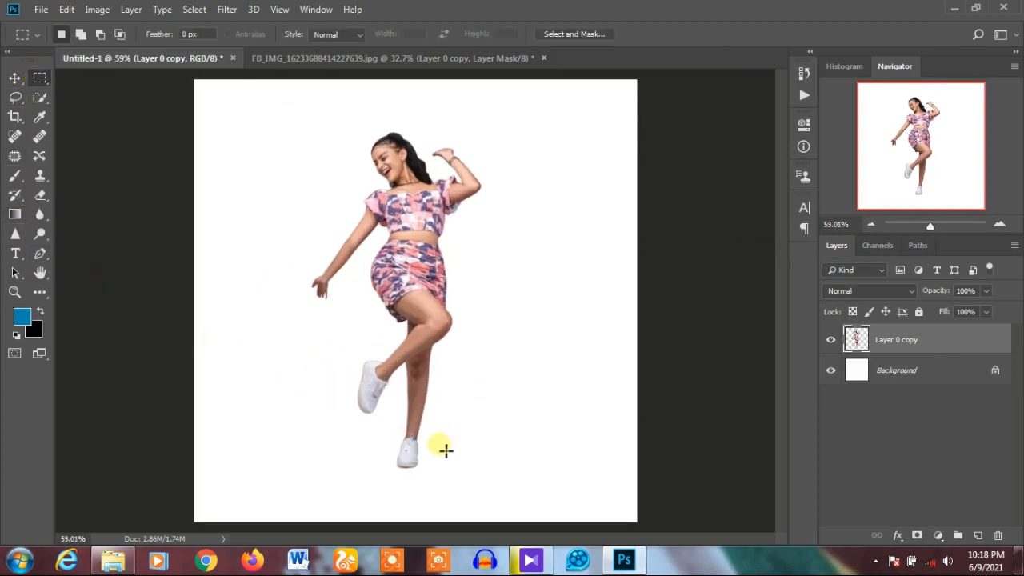
scroll(401, 478, "up", 3)
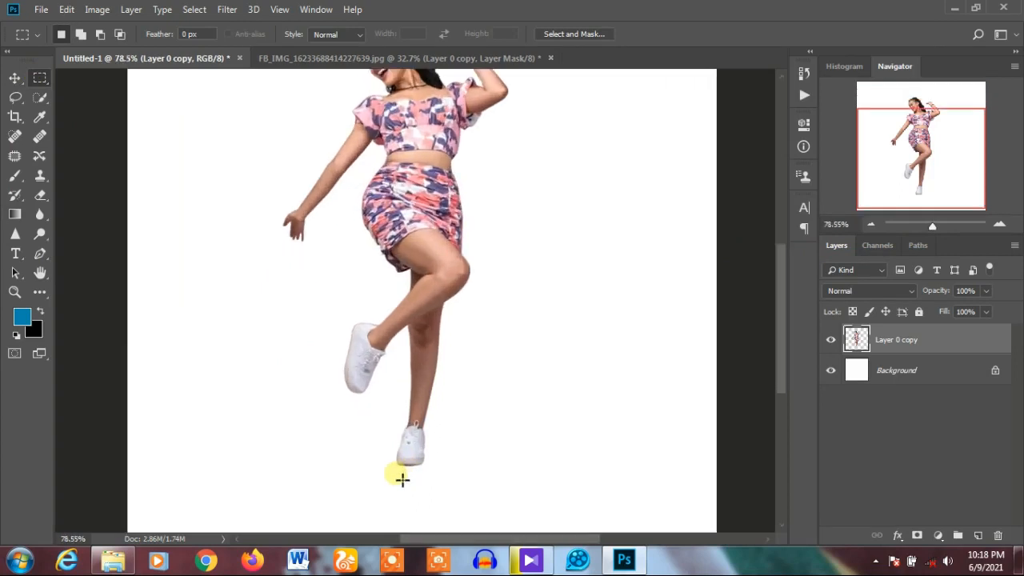
scroll(402, 479, "up", 1)
scroll(432, 470, "up", 2)
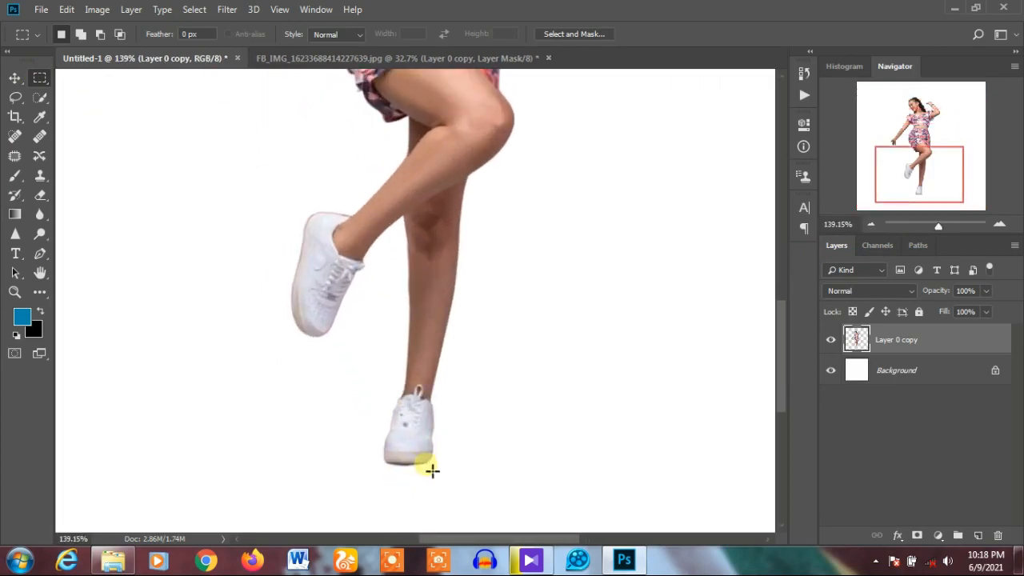
scroll(402, 405, "up", 2)
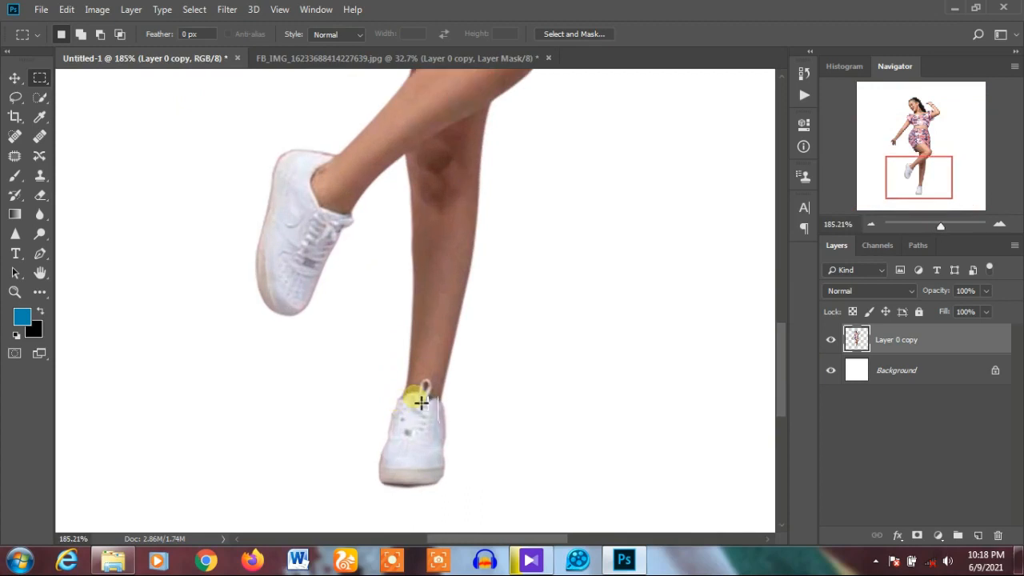
left_click_drag(421, 401, 423, 487)
scroll(423, 484, "down", 5)
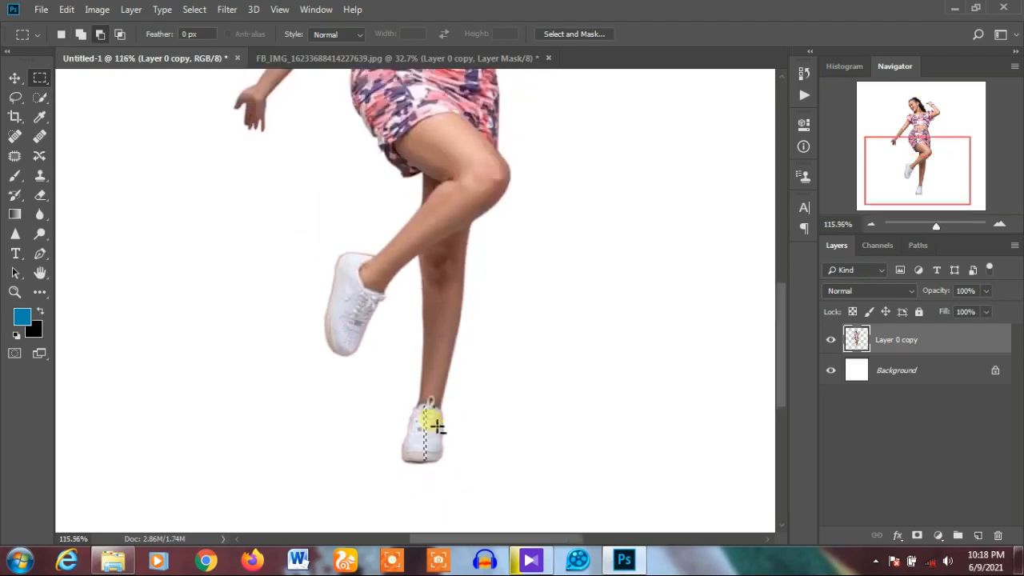
key("ctrl+t")
left_click(15, 78)
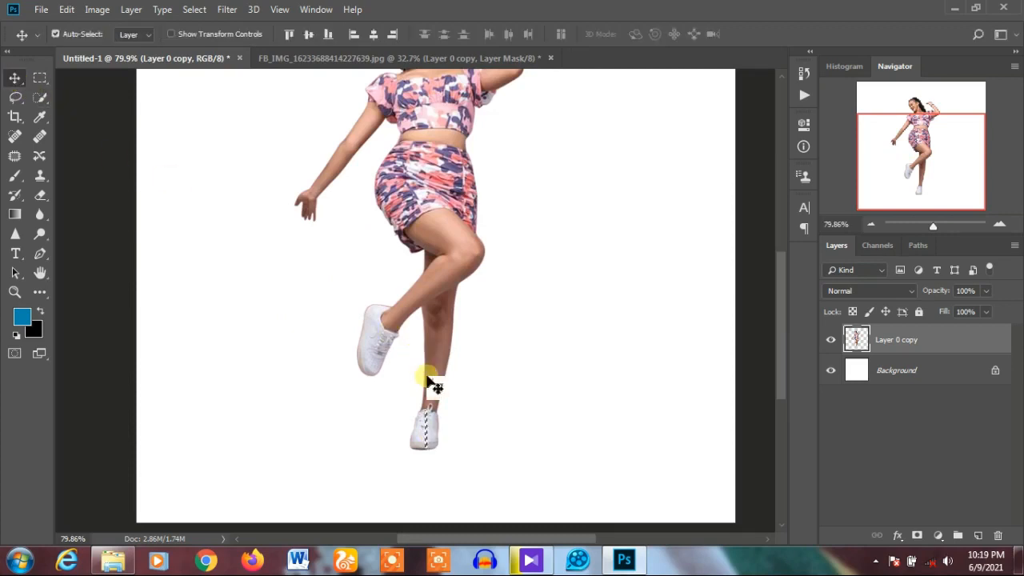
key("ctrl+j")
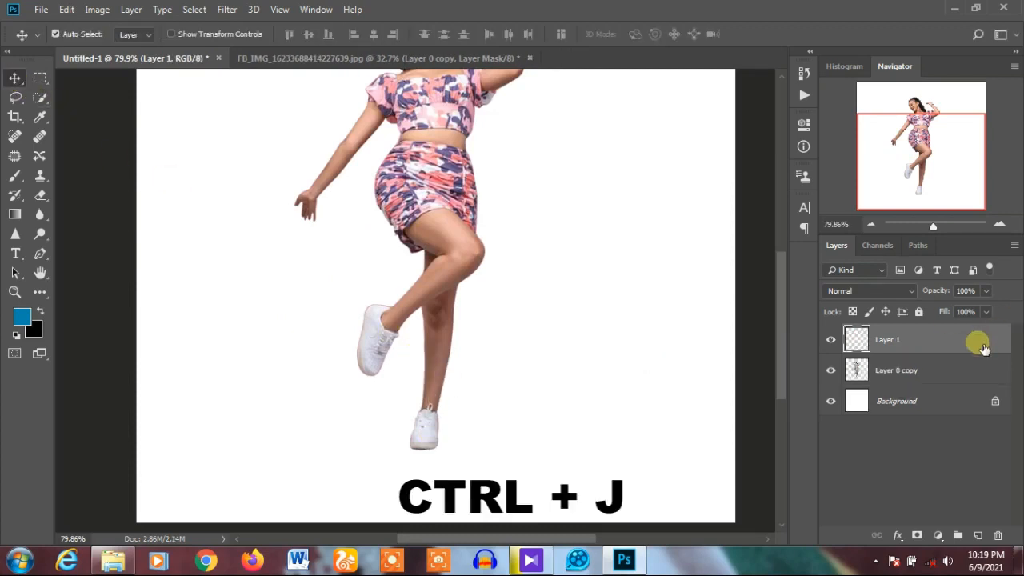
- Stretch the copied shoe strip horizontally across the full canvas width and place its layer beneath the woman's layer
key("ctrl+t")
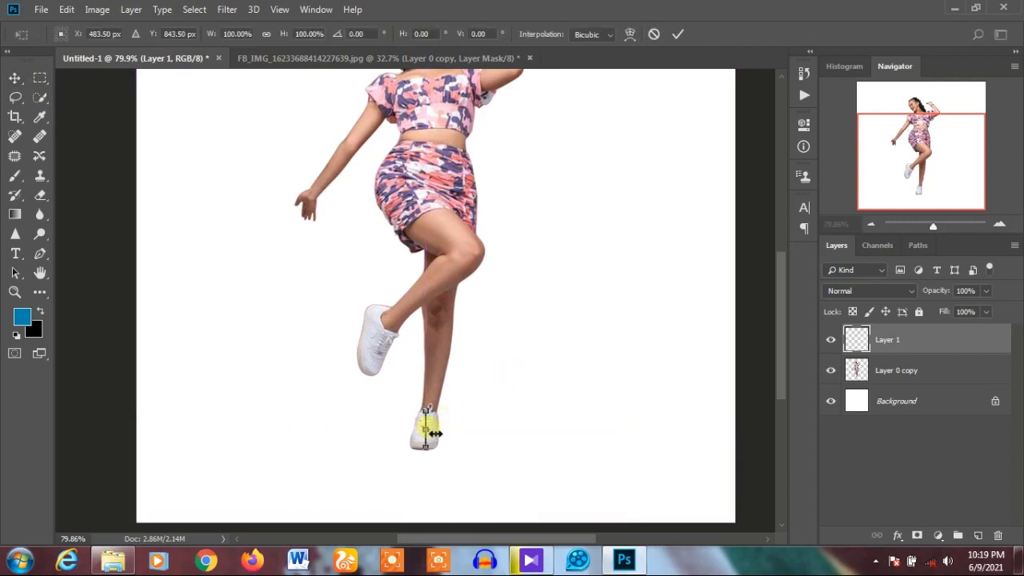
left_click_drag(434, 432, 736, 434)
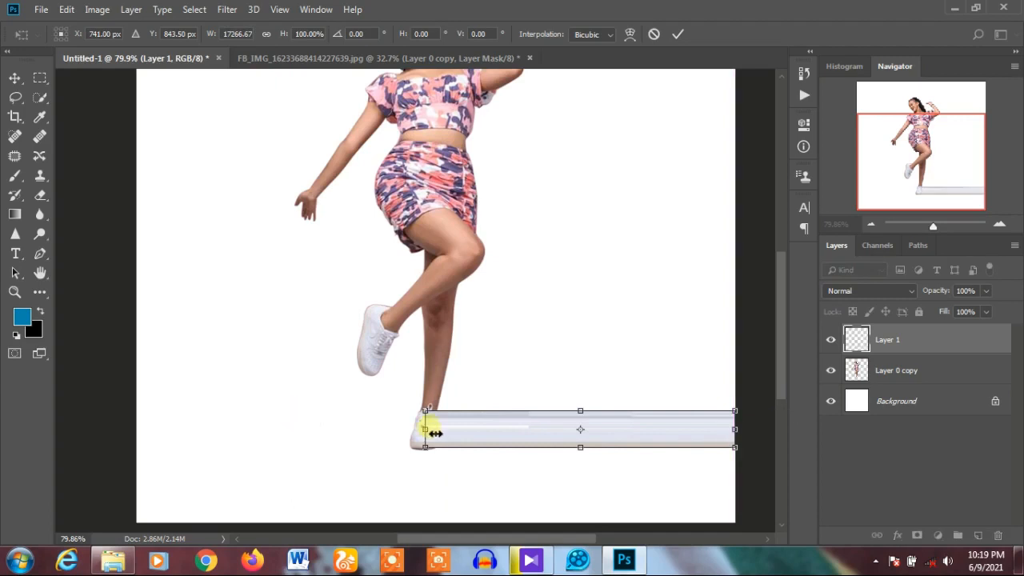
left_click_drag(434, 433, 146, 428)
key("Return")
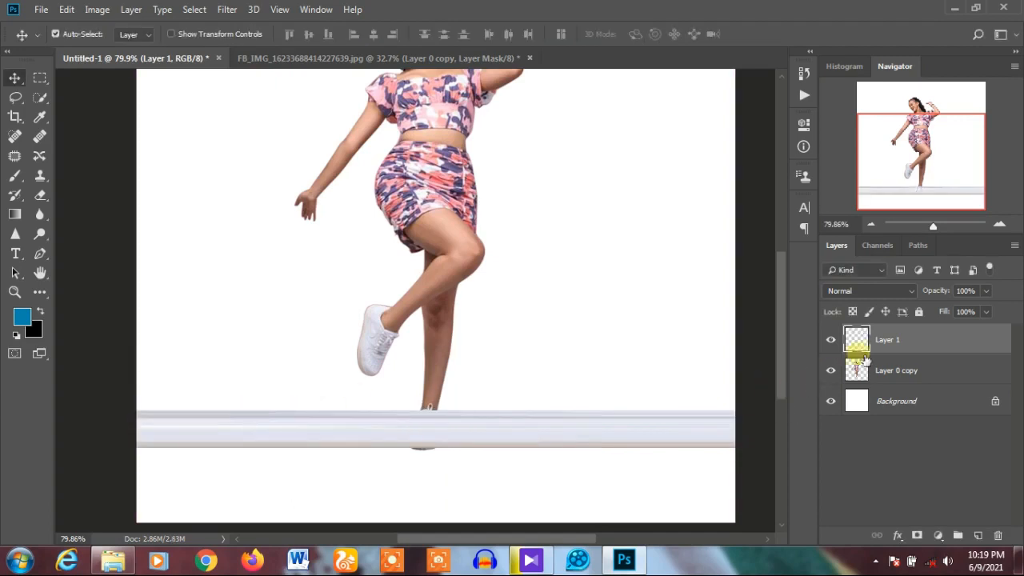
left_click_drag(909, 344, 911, 385)
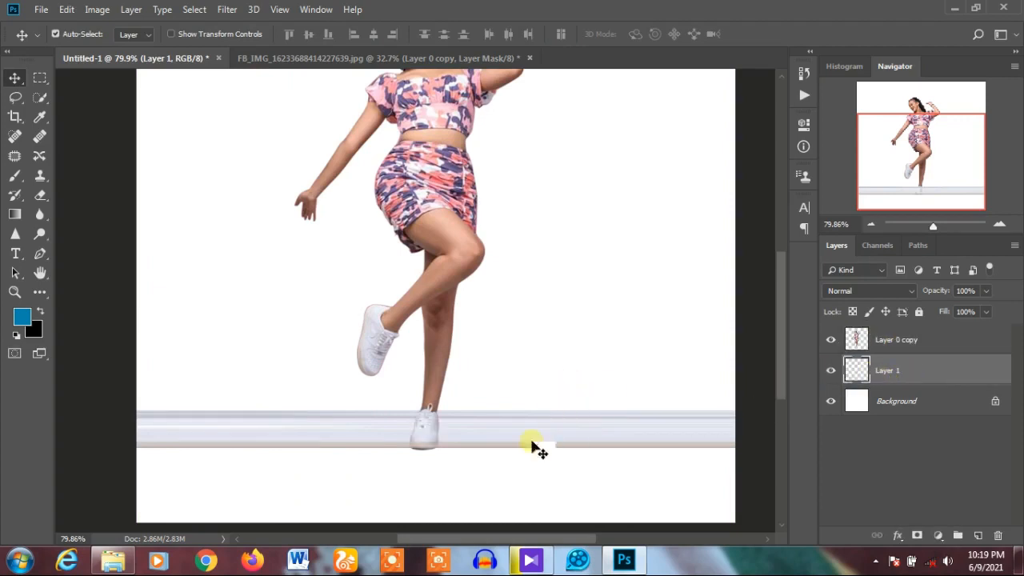
- Select a thin strip about 0.42 in tall down the standing lower leg on Layer 0 copy and copy it to a new layer
scroll(462, 414, "up", 5)
scroll(466, 425, "down", 6)
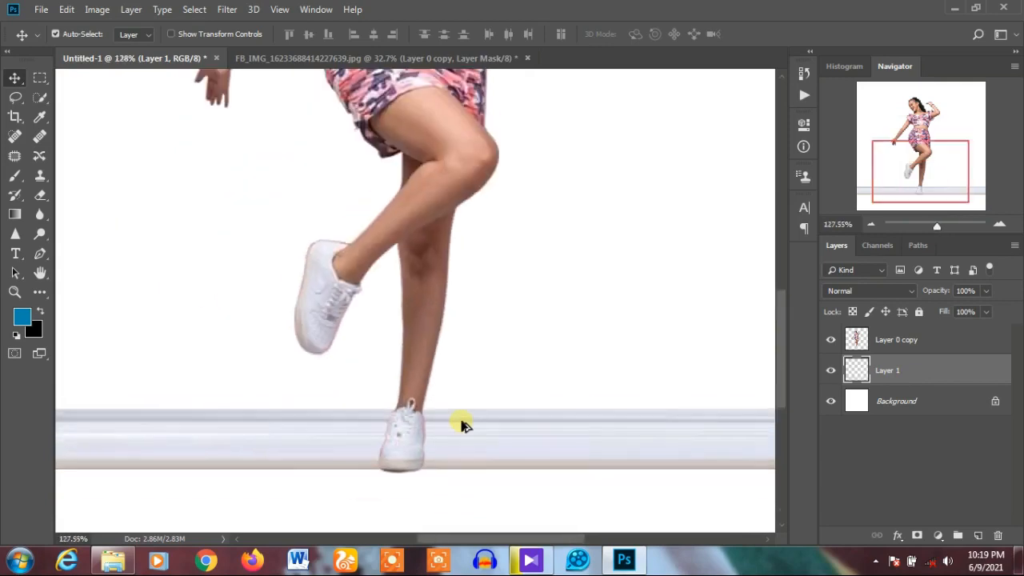
scroll(336, 470, "up", 3)
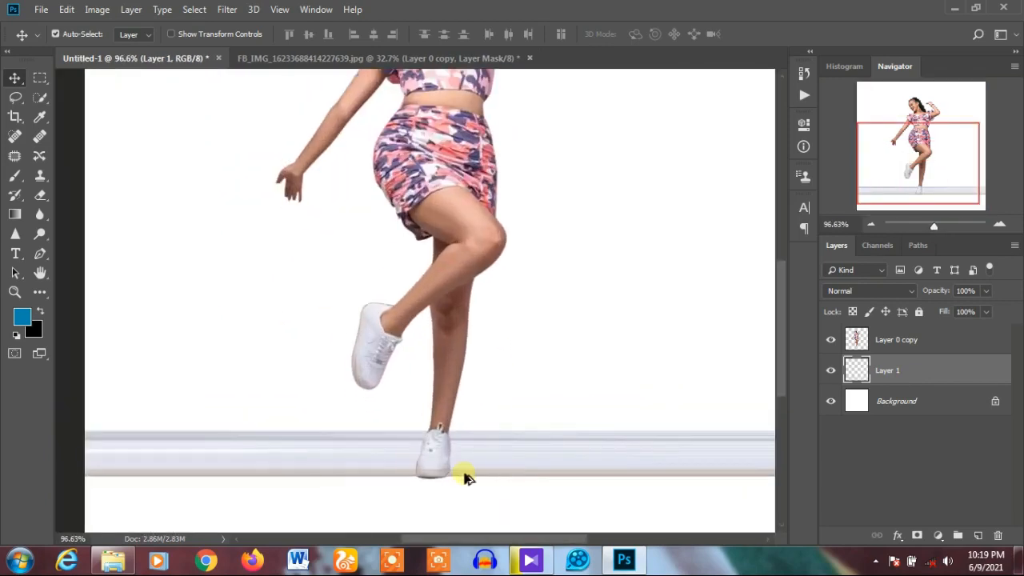
scroll(467, 477, "up", 3)
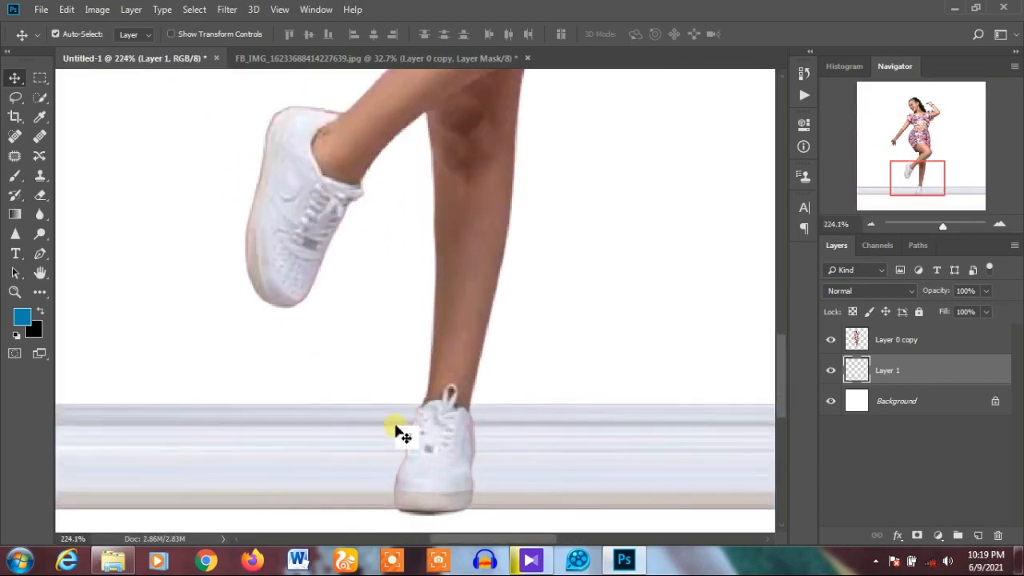
scroll(400, 432, "down", 1)
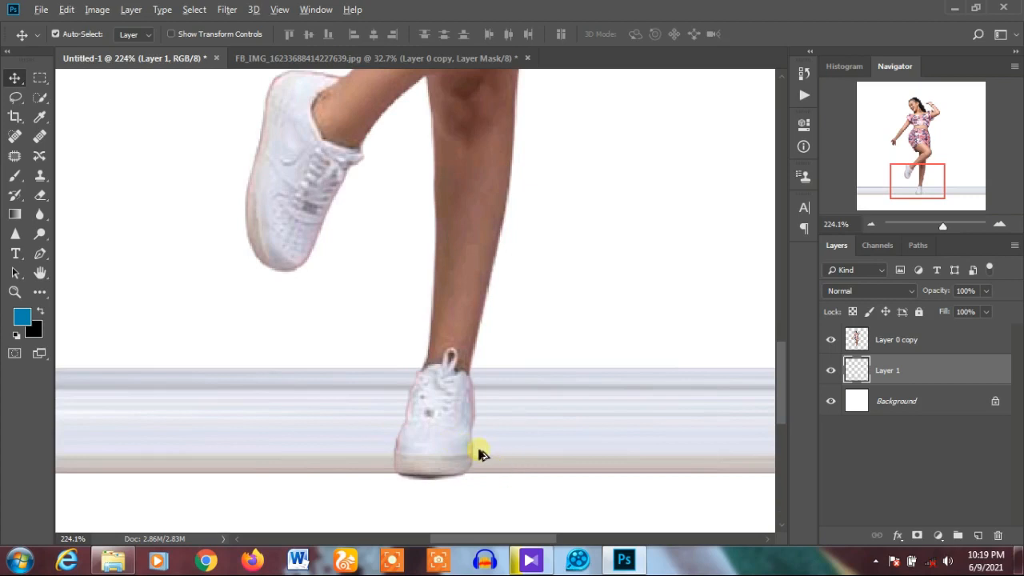
scroll(478, 455, "down", 3)
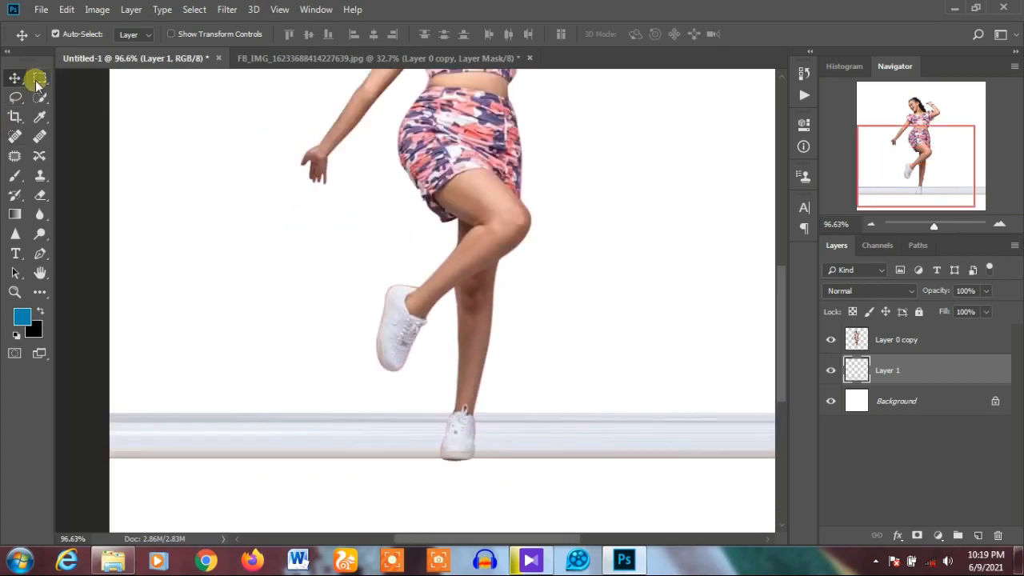
left_click(867, 338)
left_click(40, 78)
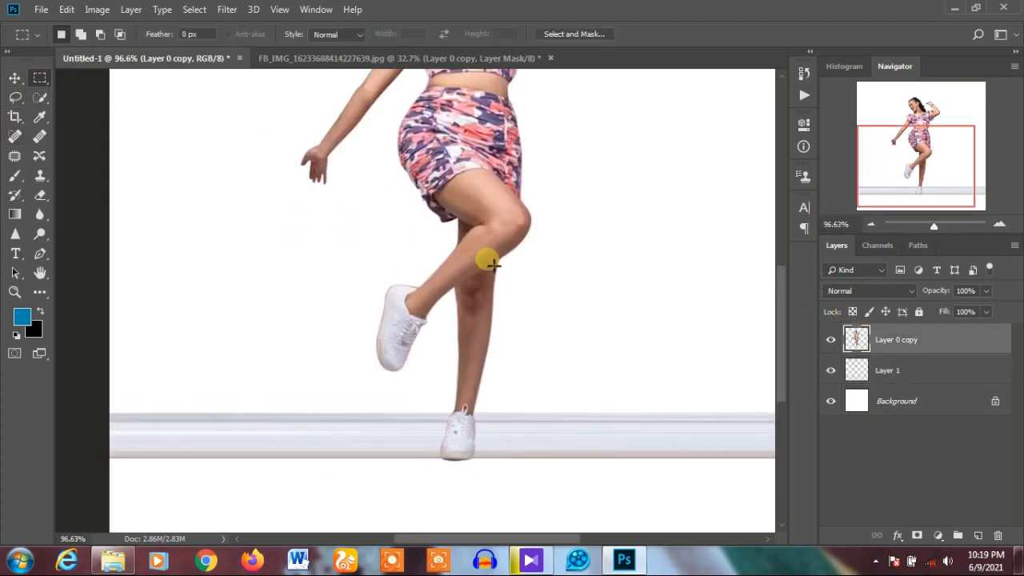
scroll(498, 389, "up", 1)
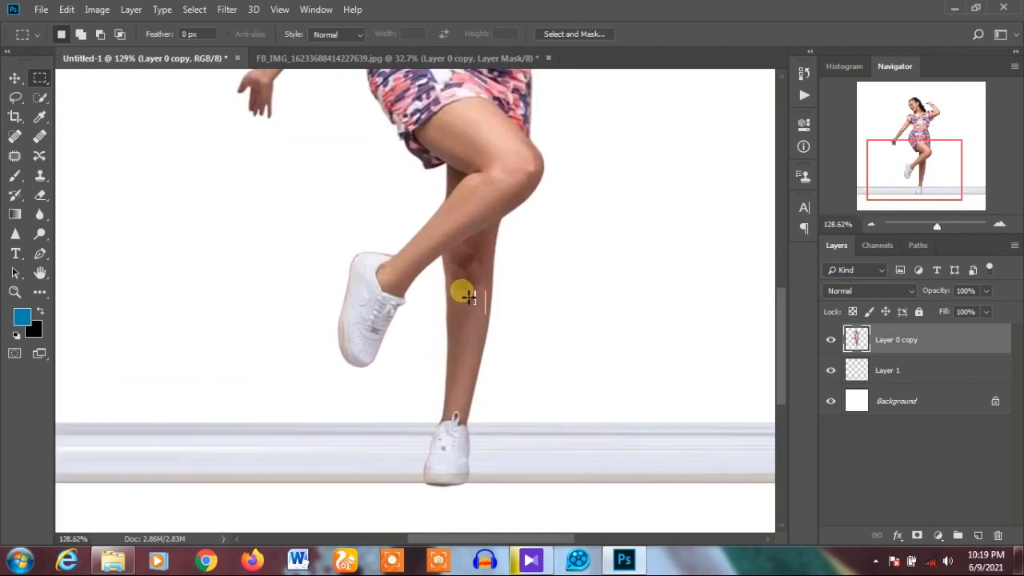
left_click_drag(460, 282, 466, 410)
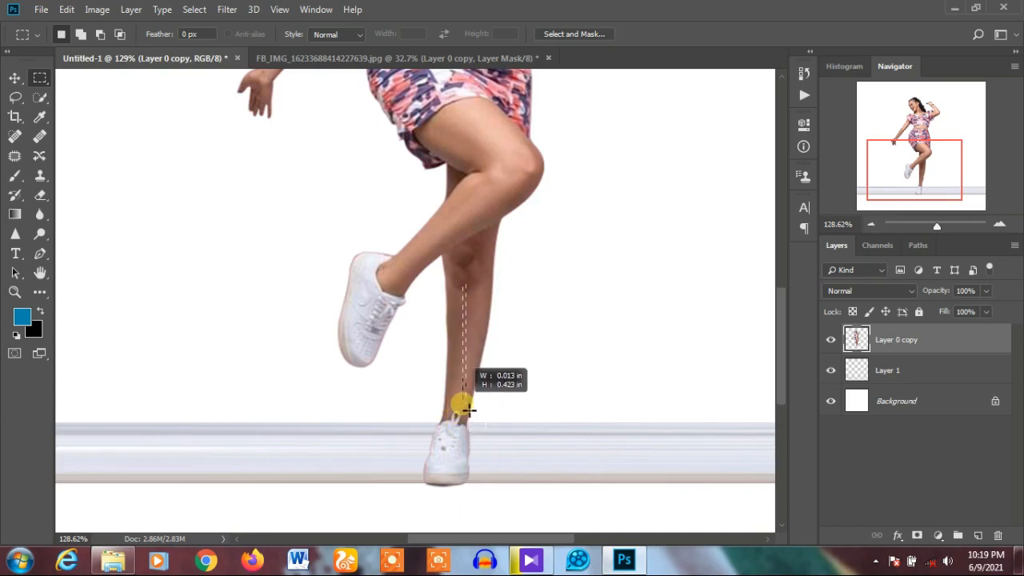
left_click_drag(468, 409, 465, 407)
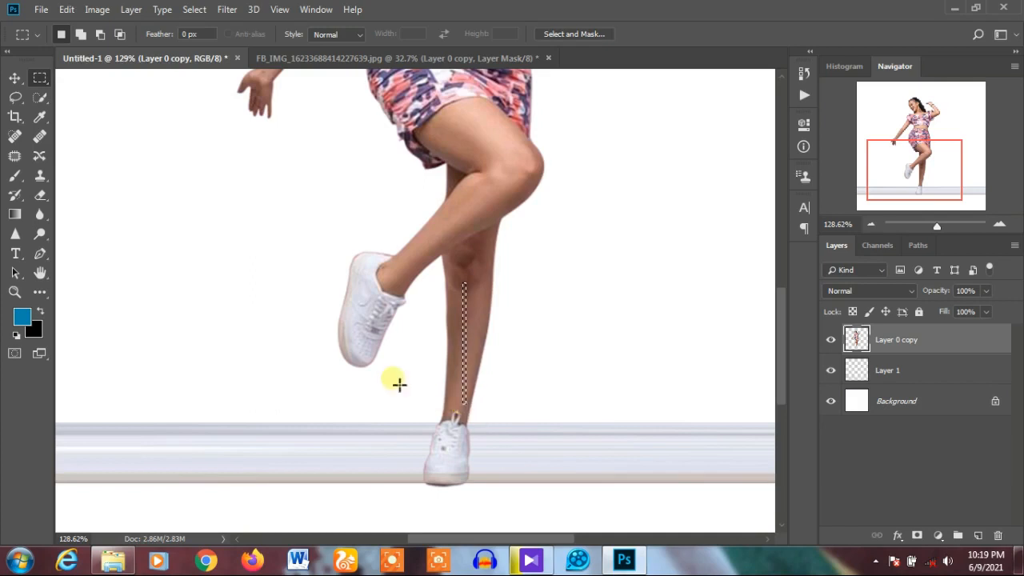
key("ctrl+j")
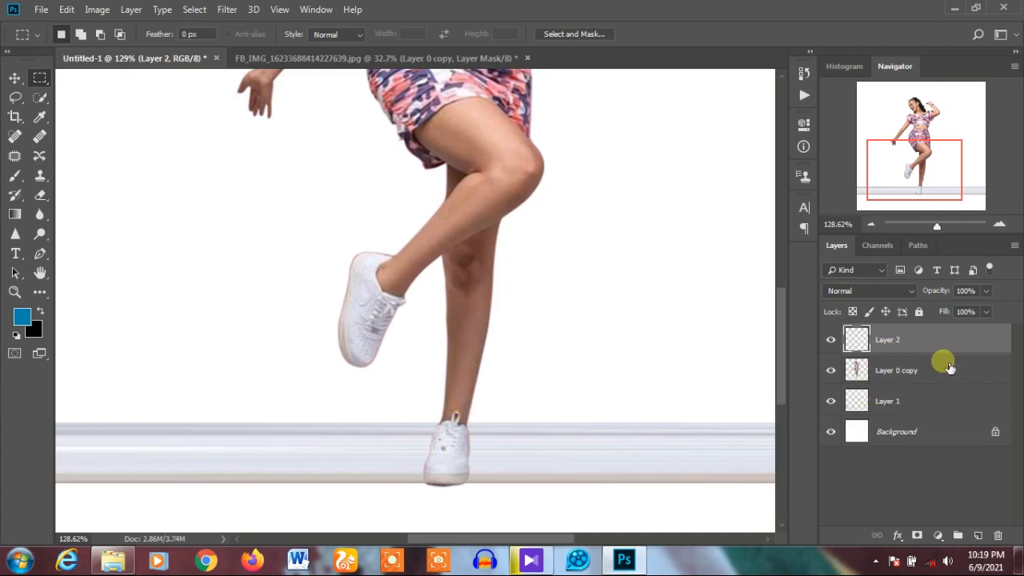
- Stretch the leg strip across the full canvas width, extend it down to the shoe band at about 115% height, and place it beneath the woman's layer
key("ctrl+t")
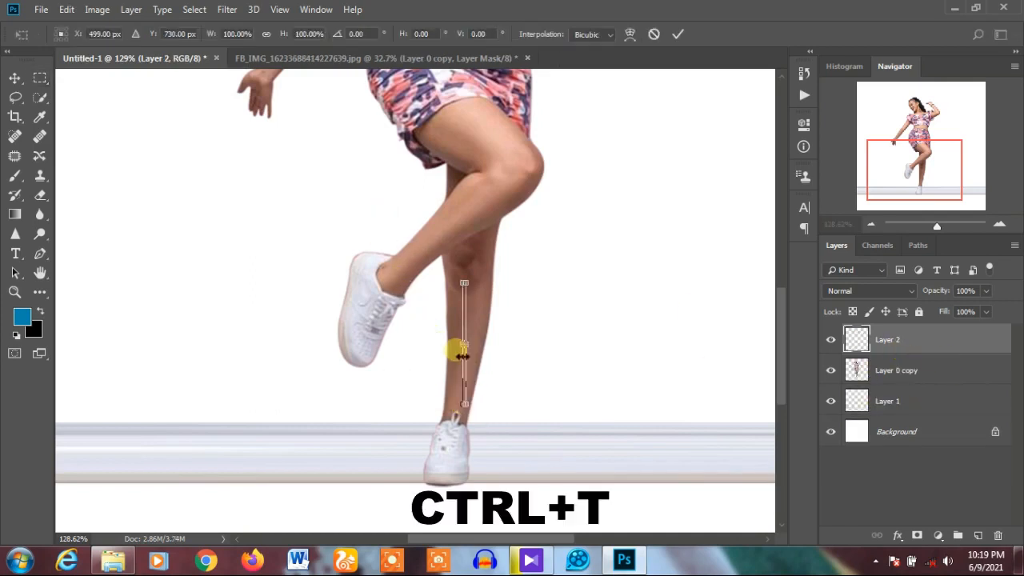
scroll(392, 356, "down", 2)
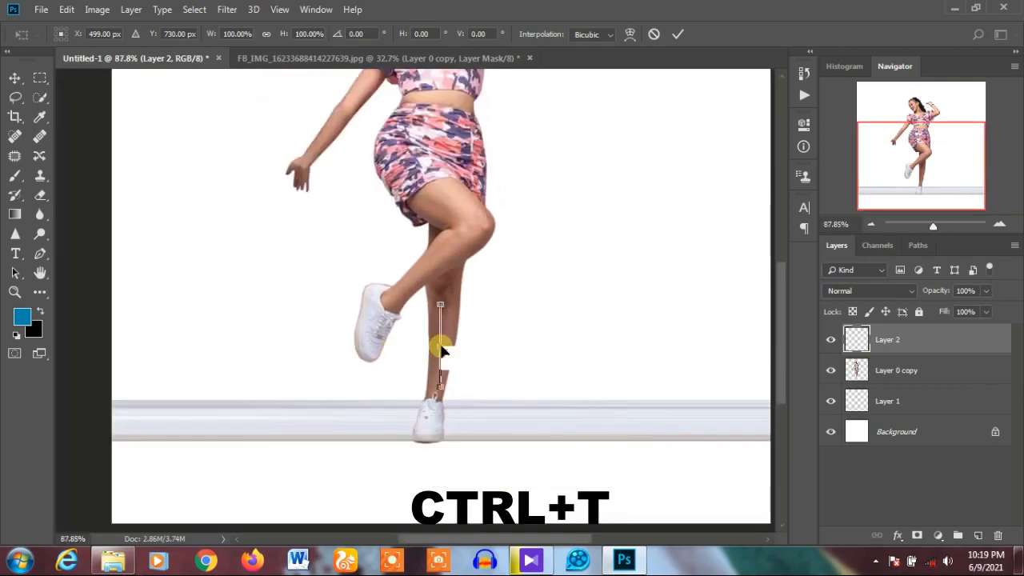
left_click_drag(450, 354, 769, 352)
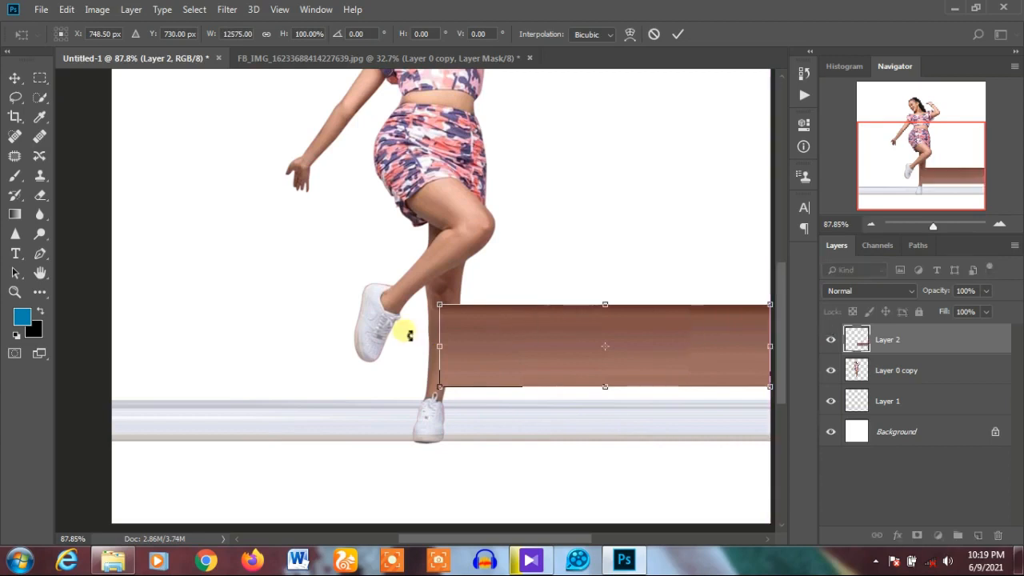
left_click_drag(442, 350, 112, 345)
mouse_move(442, 387)
left_mouse_down()
mouse_move(451, 395)
mouse_move(442, 398)
left_mouse_up()
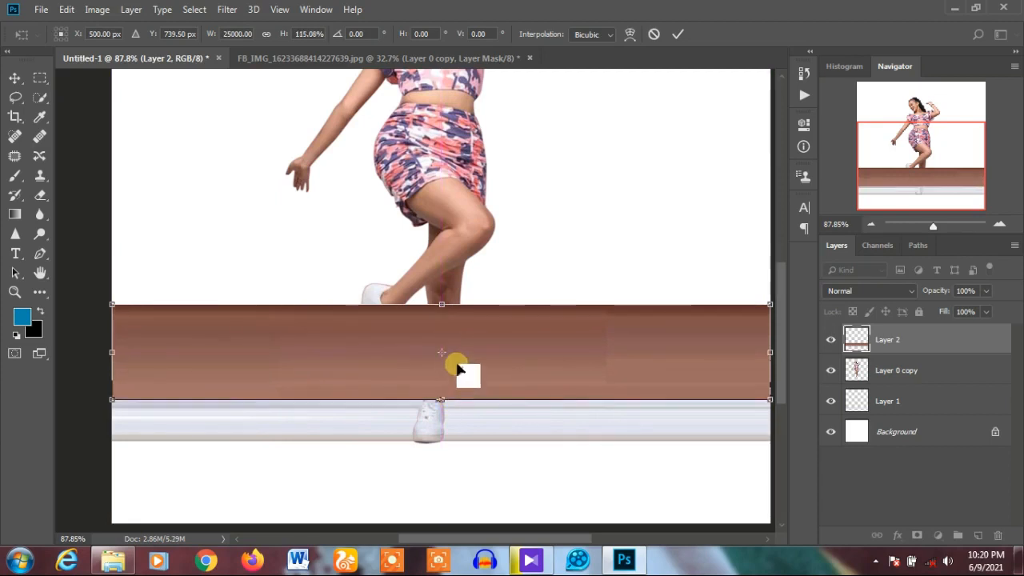
key("Return")
left_click_drag(965, 346, 964, 383)
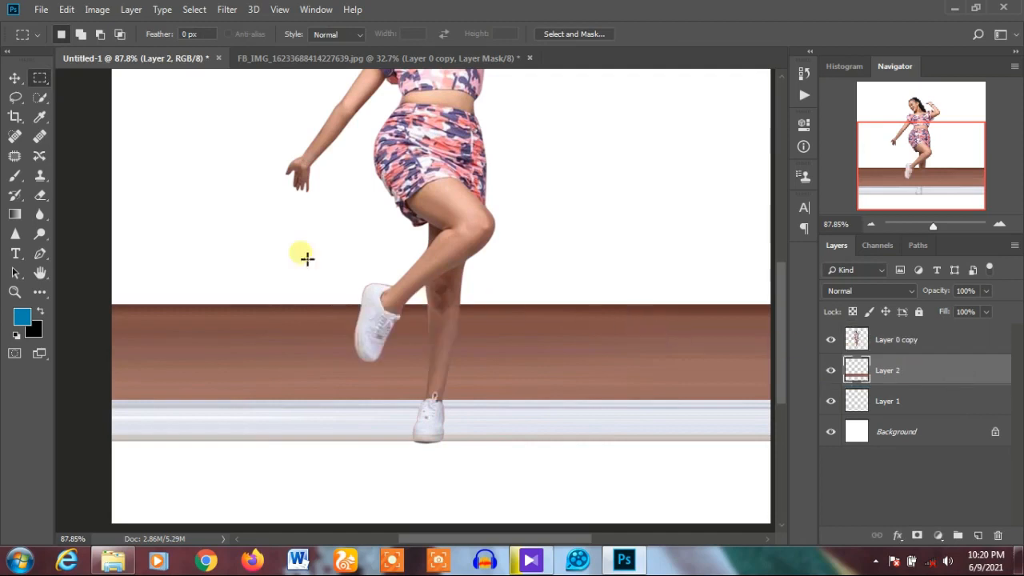
- Select a very thin vertical strip from the skirt hem down through the raised knee on Layer 0 copy and copy it to a new layer
left_click(904, 342)
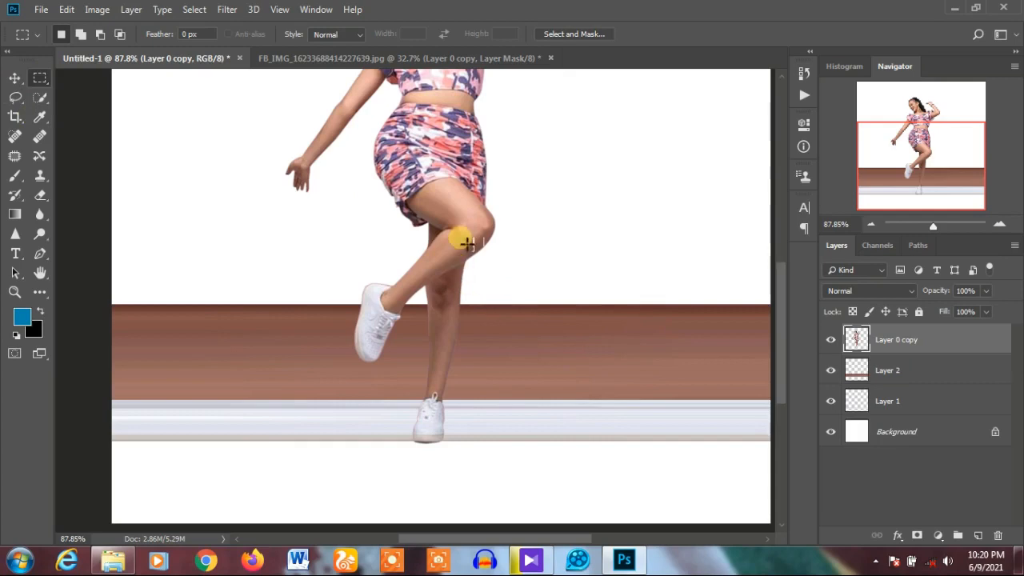
scroll(540, 304, "up", 3)
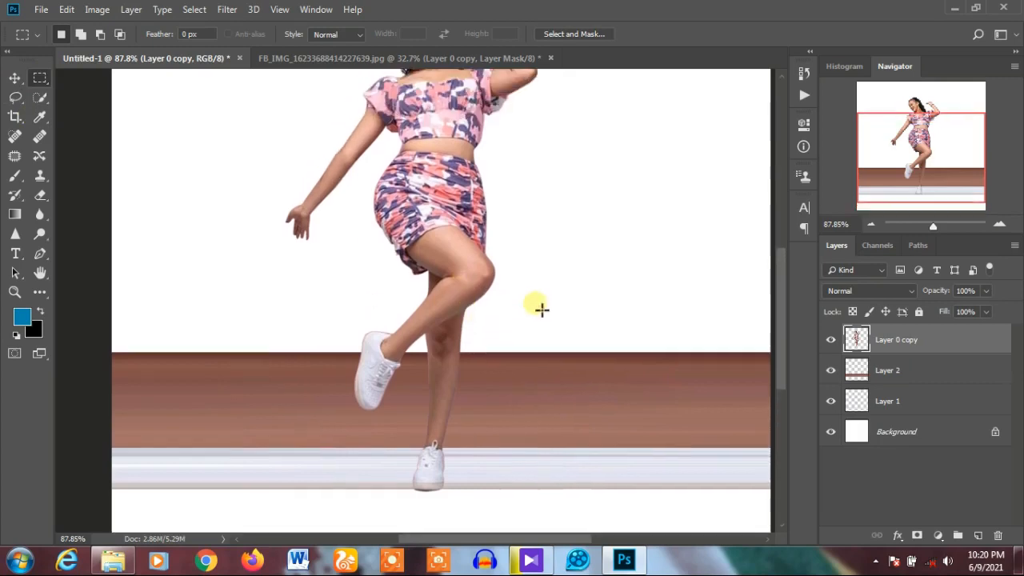
scroll(541, 309, "up", 4)
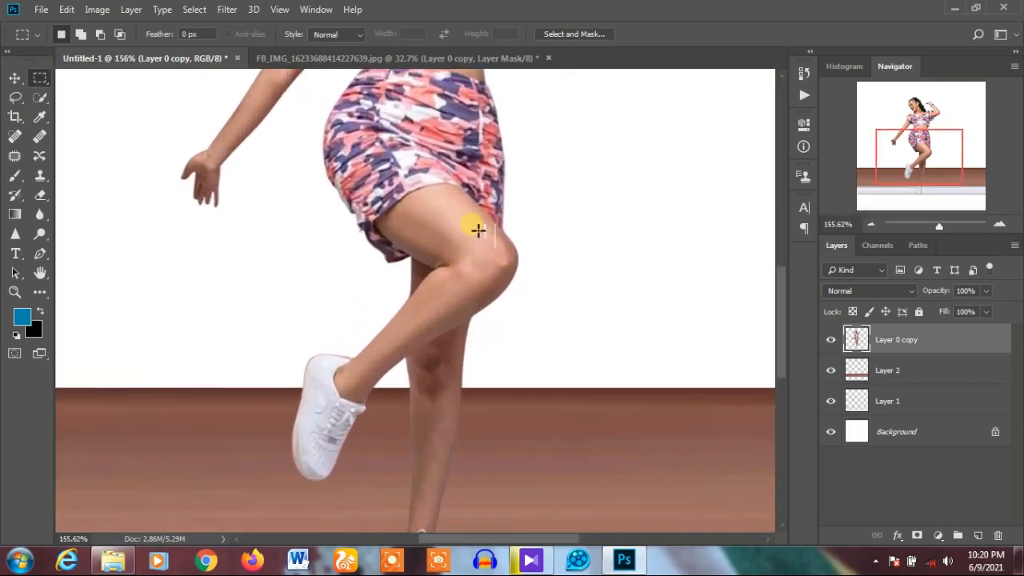
scroll(474, 206, "up", 2)
left_click_drag(462, 187, 461, 354)
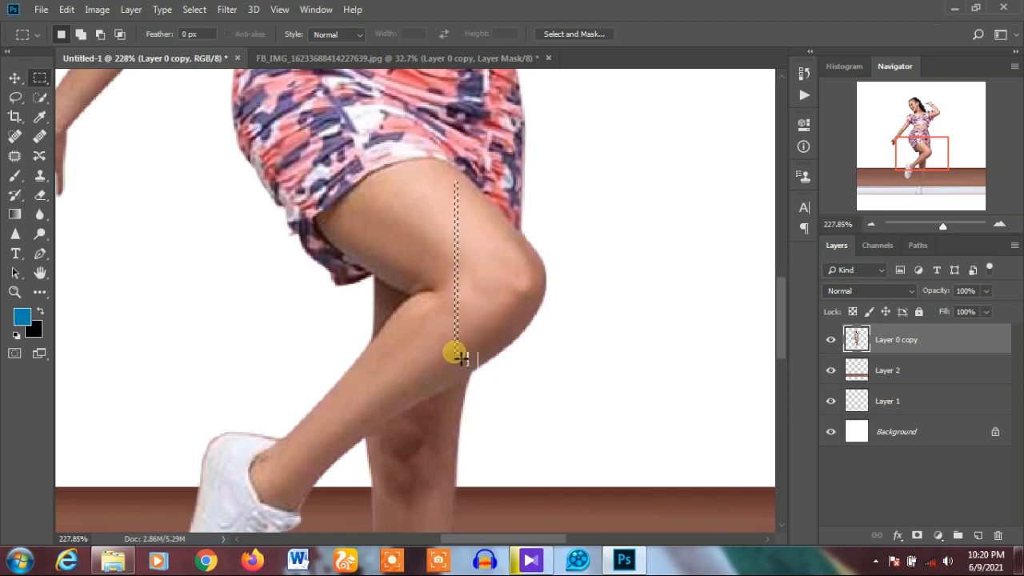
key("ctrl+j")
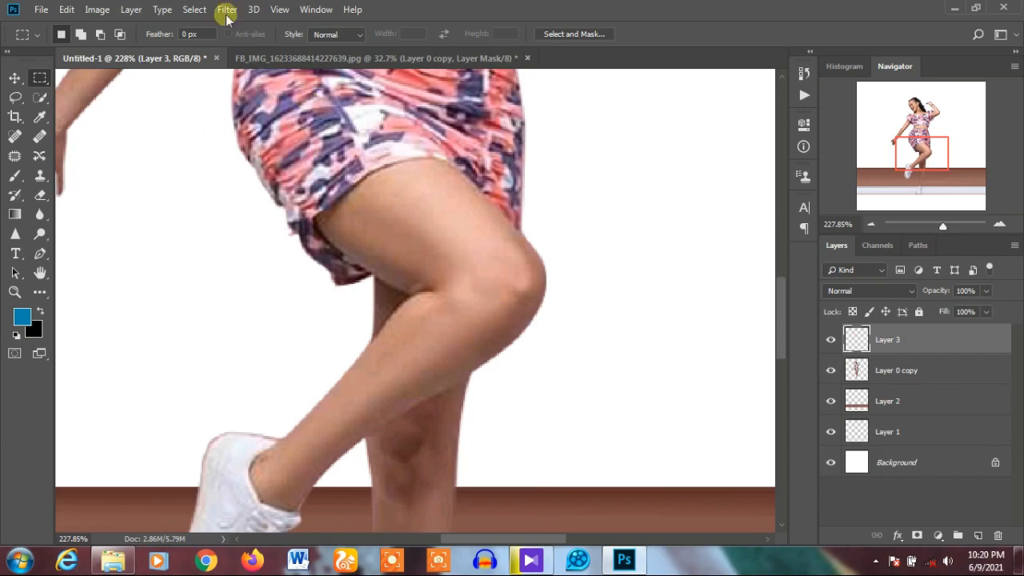
- Stretch the copied knee strip across the full canvas width, extend it down to the brown leg band at about 177% height, and place it beneath the woman's layer
key("ctrl+t")
scroll(420, 294, "down", 3)
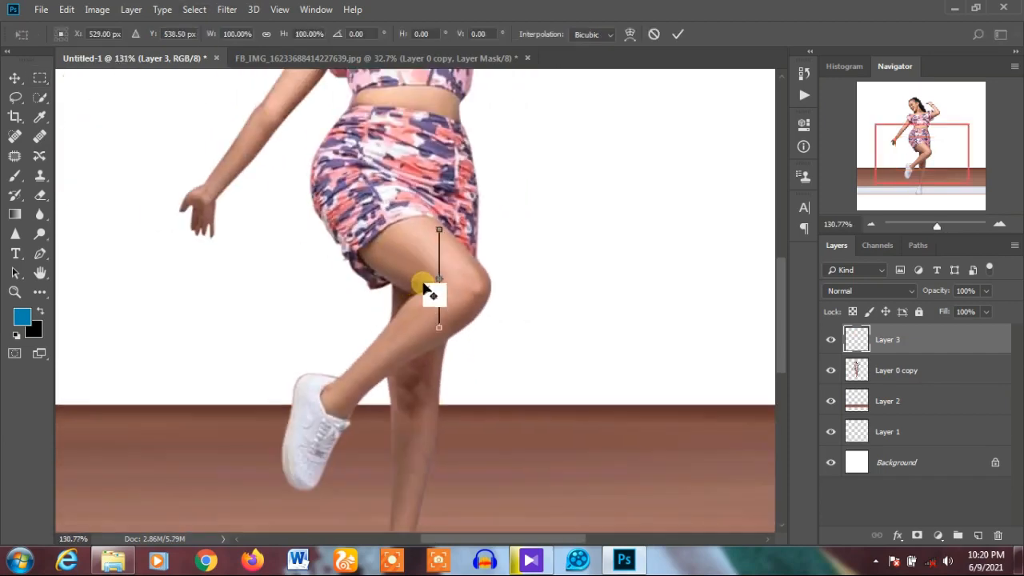
scroll(429, 292, "down", 2)
left_click_drag(438, 288, 753, 301)
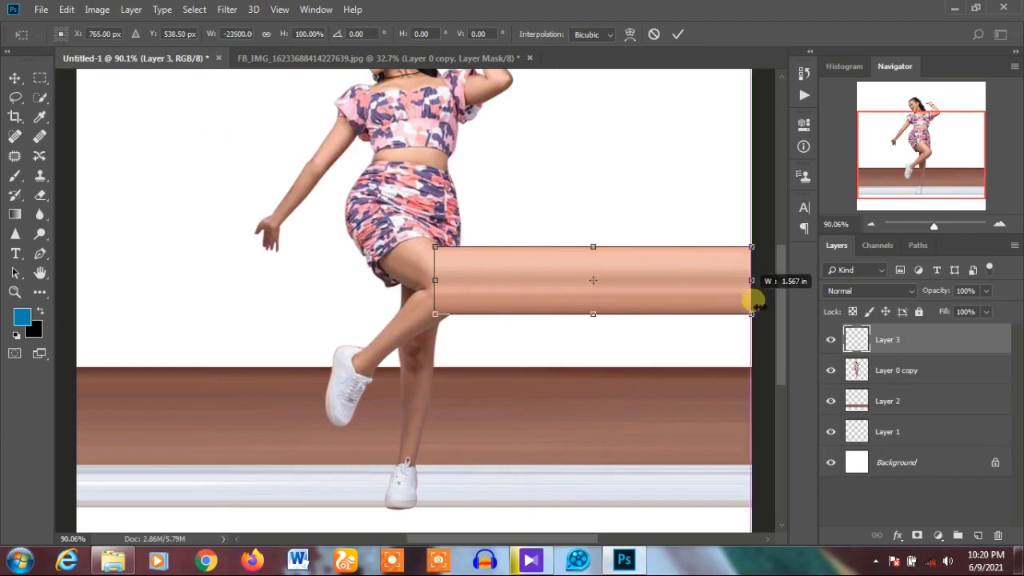
left_click_drag(436, 282, 84, 285)
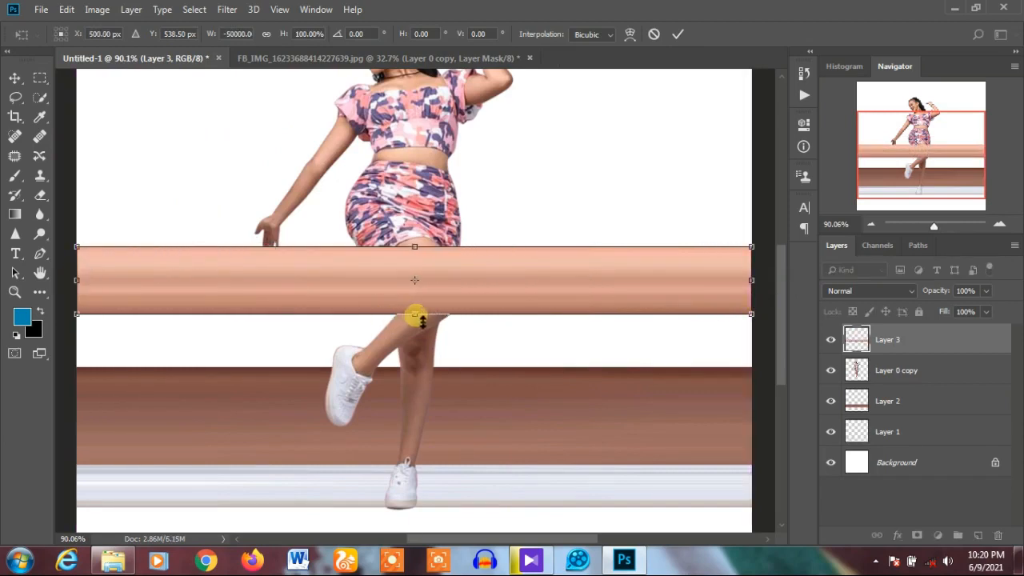
left_click_drag(414, 314, 418, 366)
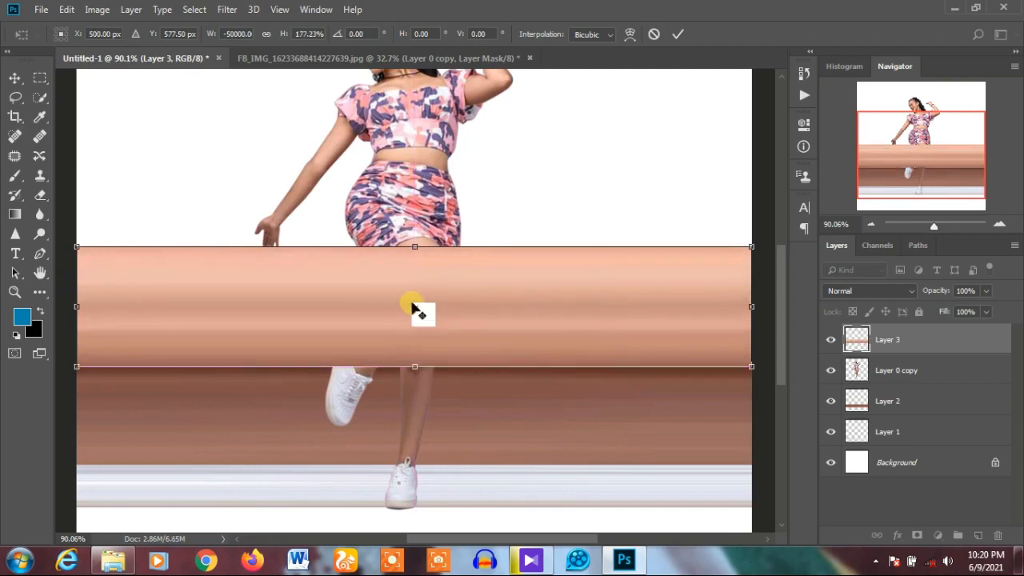
key("Return")
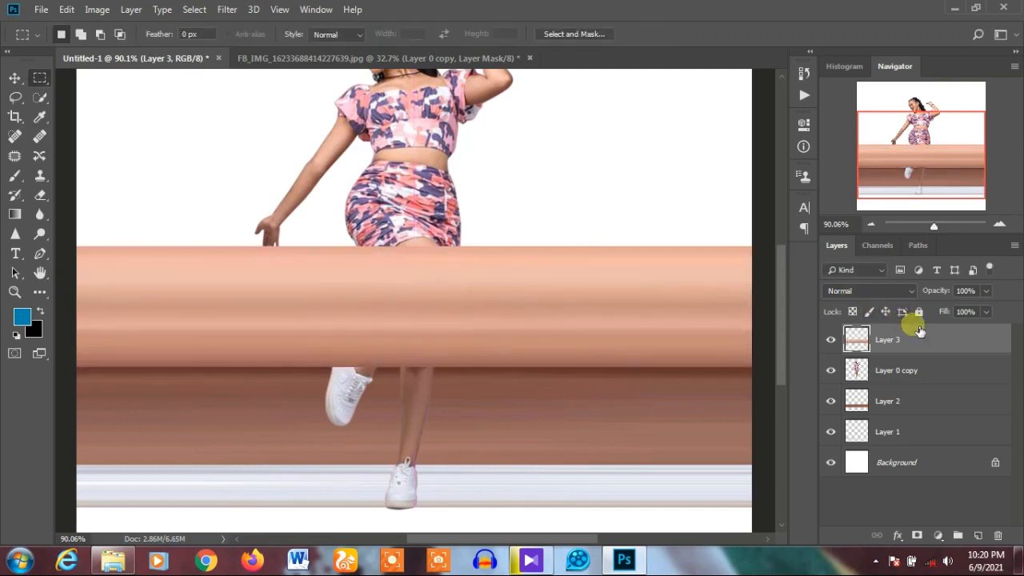
left_click_drag(920, 330, 921, 376)
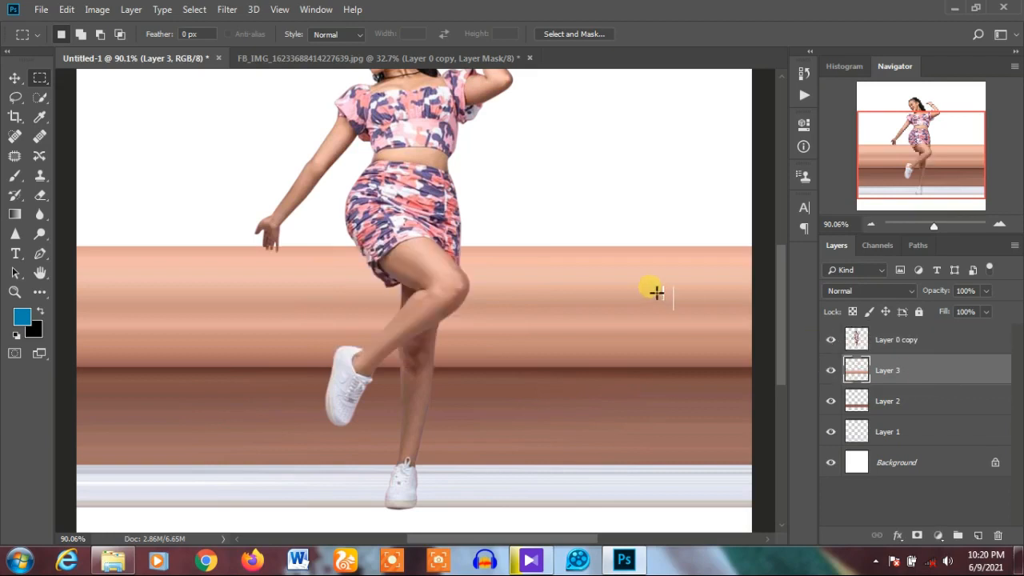
scroll(678, 288, "down", 3)
scroll(441, 366, "up", 3)
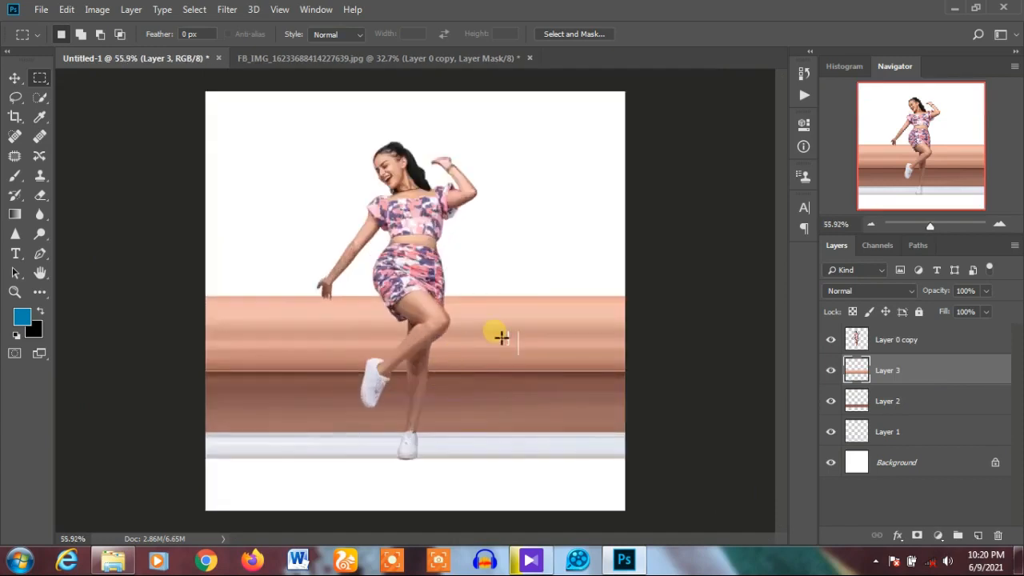
- Try Layer 3 beneath Layer 2, check it by toggling its visibility, and restore the original layer order
left_click_drag(934, 391, 935, 409)
left_click(900, 431)
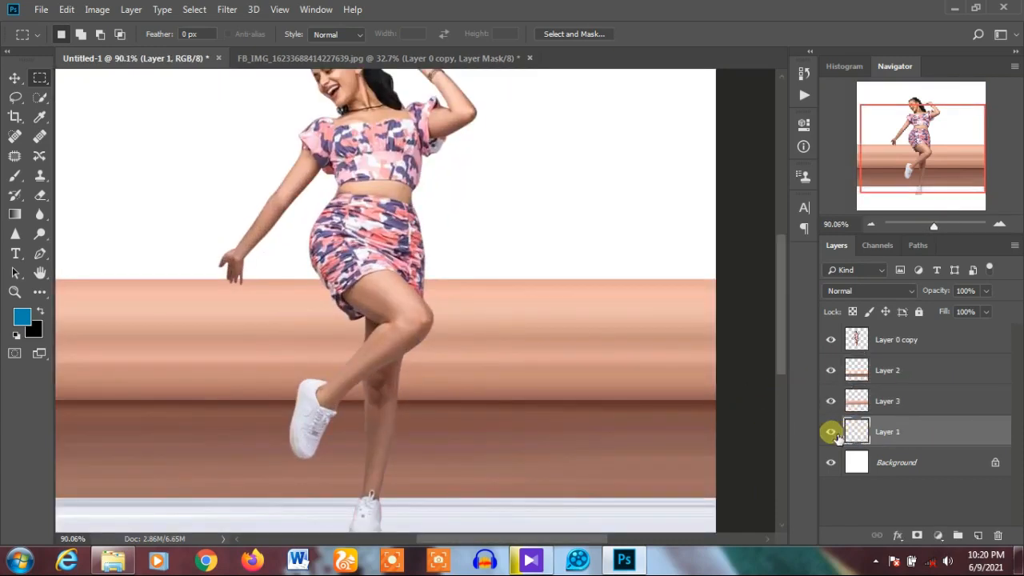
left_click(830, 401)
left_click(830, 401)
left_click_drag(888, 400, 866, 374)
- Stretch the top edge of Layer 2's brown band slightly upward so it tucks beneath Layer 3's skin-toned band
left_click(894, 398)
key("ctrl+t")
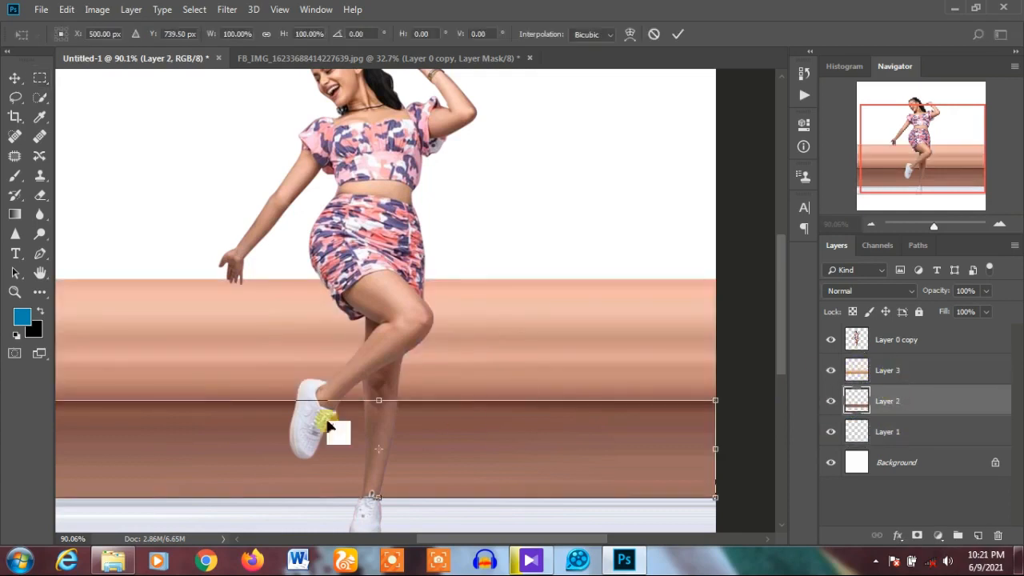
left_click_drag(385, 400, 384, 388)
key("Return")
scroll(553, 429, "down", 3)
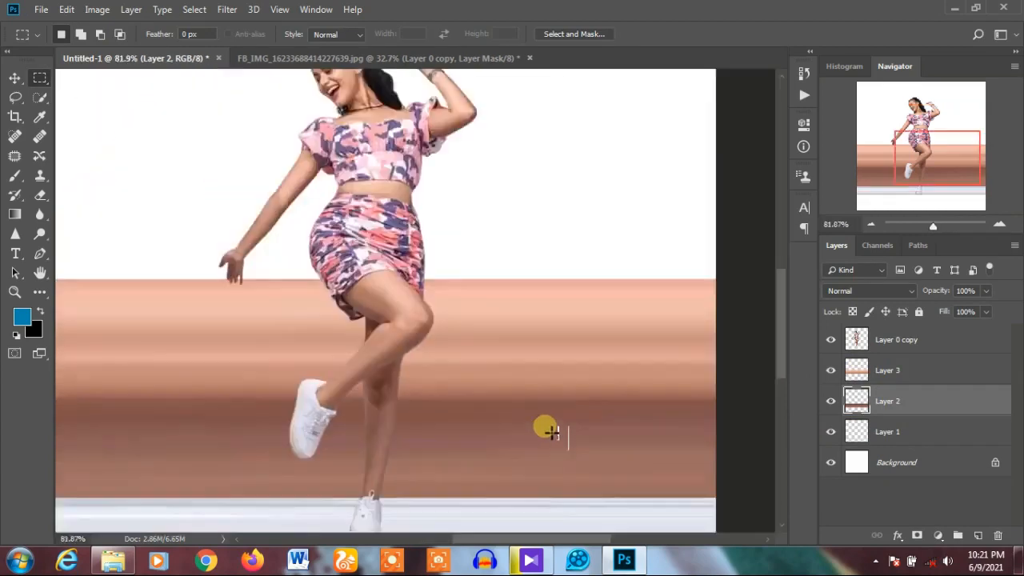
- Select a very thin vertical strip from the skirt's waistband down to its hem on Layer 0 copy and copy it to a new layer
left_click(872, 343)
scroll(365, 251, "up", 5)
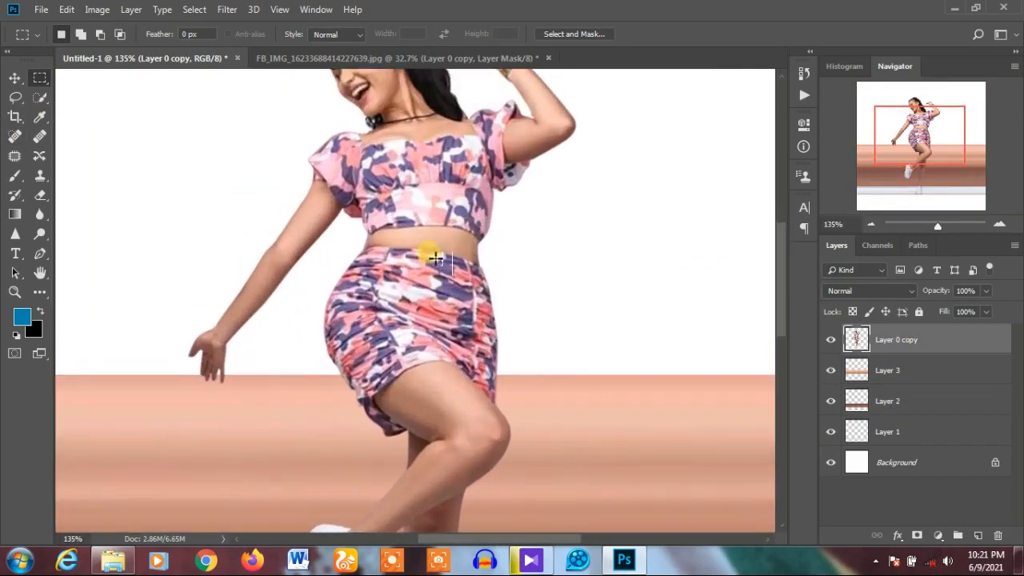
left_click_drag(434, 258, 431, 364)
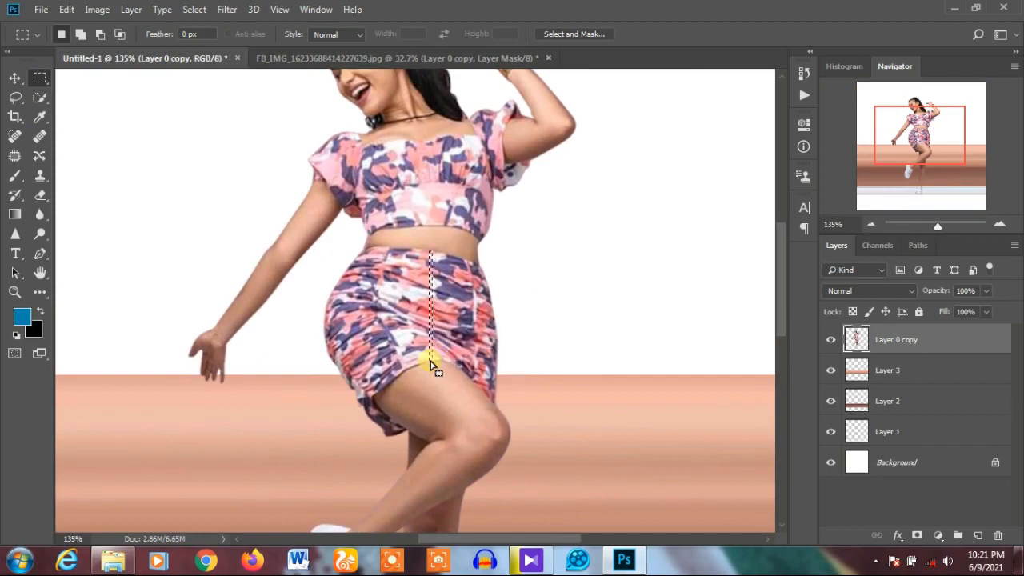
key("ctrl+j")
- Stretch the skirt strip across the full canvas width, extend it down to the skin-toned band, and place its layer beneath the woman's layer
key("ctrl+t")
scroll(438, 328, "down", 3)
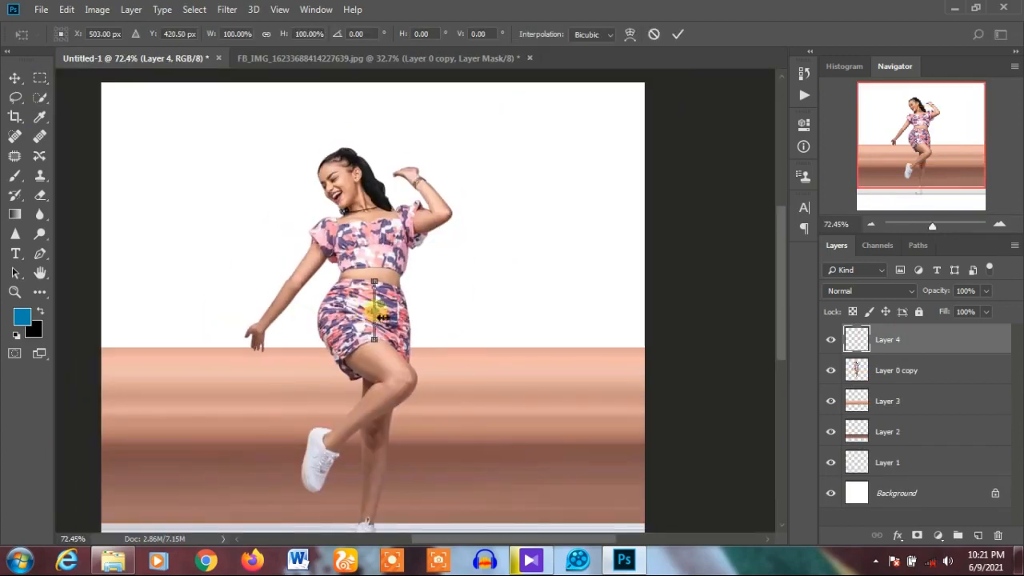
left_click_drag(381, 316, 104, 314)
left_click_drag(374, 340, 369, 346)
key("Return")
left_click_drag(890, 343, 906, 382)
scroll(647, 263, "down", 2)
scroll(512, 263, "up", 4)
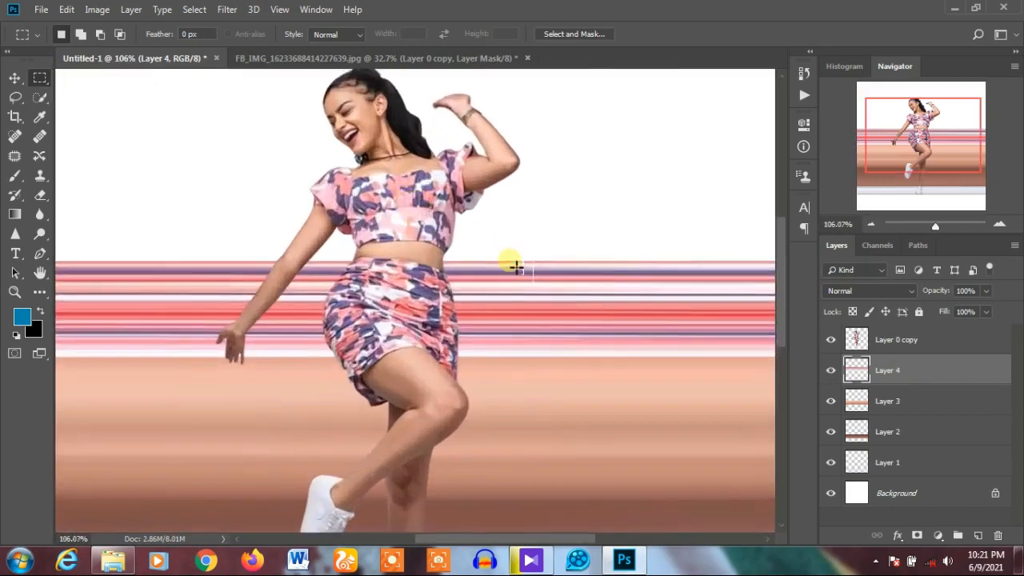
- Select a very thin vertical strip from the neckline to the lower hem of the crop top on Layer 0 copy and copy it to a new layer
left_click(904, 336)
scroll(406, 144, "up", 5)
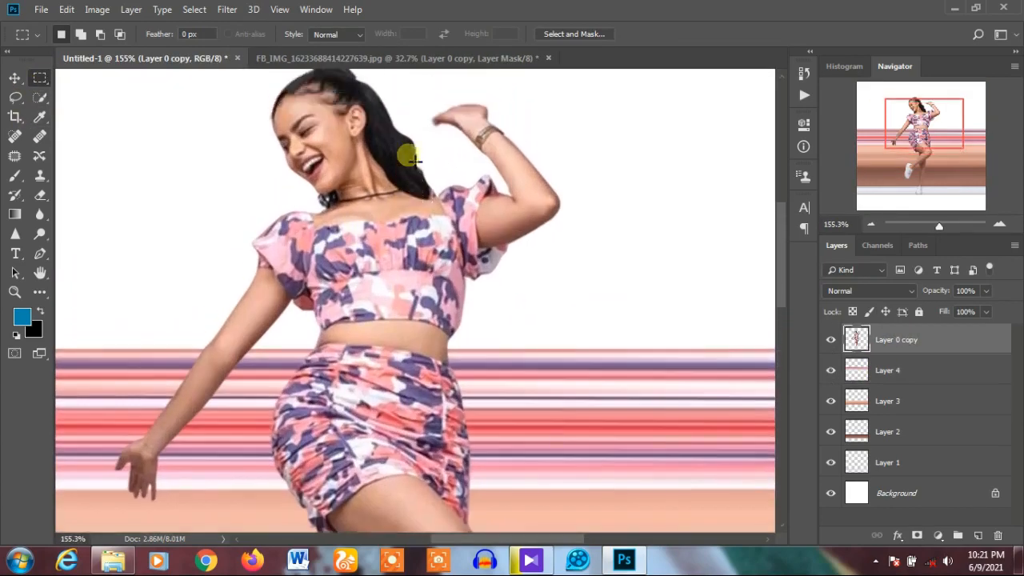
scroll(404, 276, "down", 5)
scroll(418, 293, "up", 2)
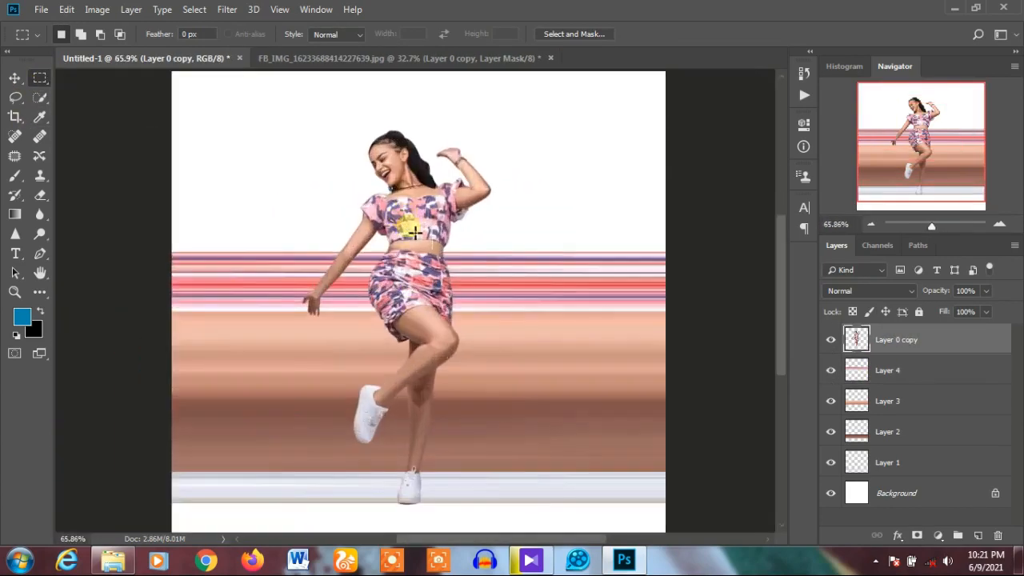
scroll(407, 285, "down", 2)
scroll(412, 231, "up", 7)
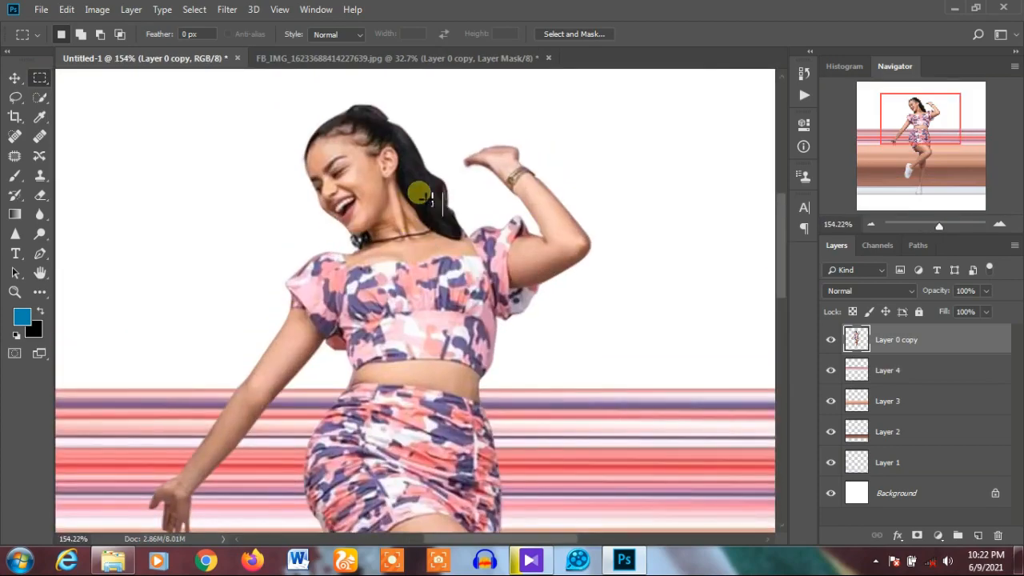
scroll(447, 329, "up", 2)
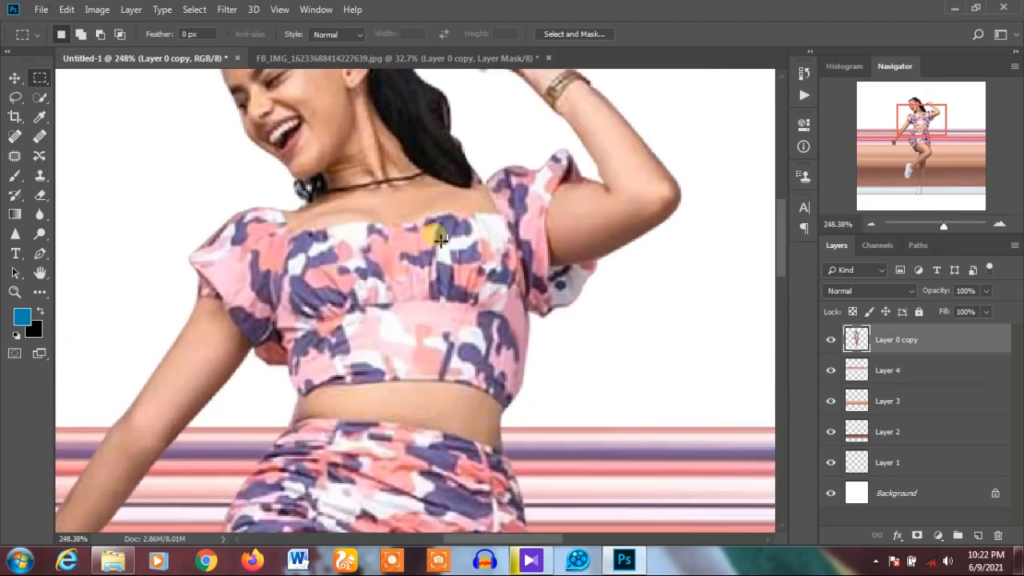
left_click_drag(442, 224, 444, 384)
scroll(416, 336, "down", 10)
scroll(528, 172, "up", 5)
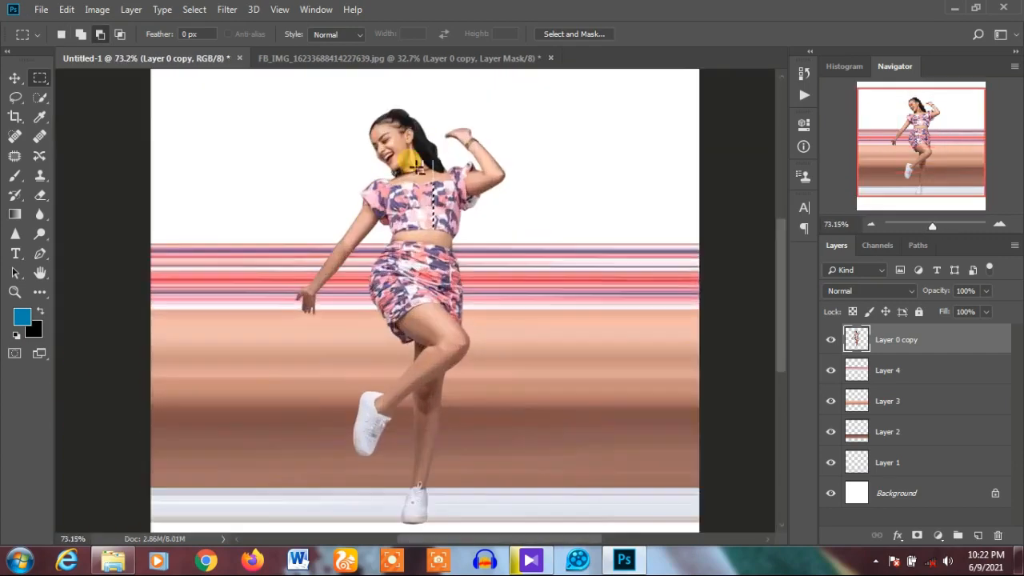
key("ctrl+j")
- Stretch the crop-top strip across the full canvas width, extend it down to the skirt band, and place its layer beneath the woman's layer
key("ctrl+t")
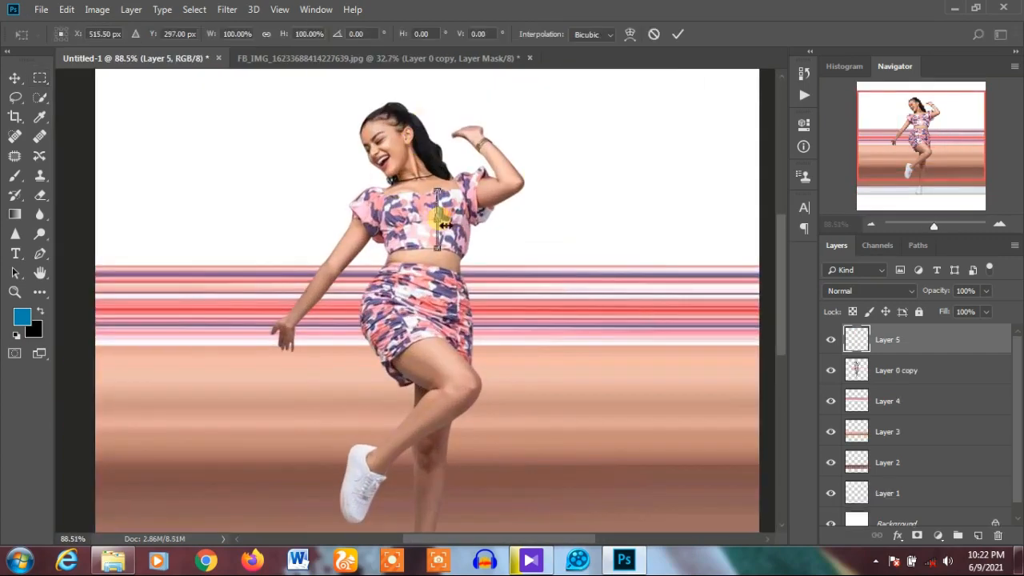
left_click_drag(455, 219, 756, 215)
left_click_drag(438, 219, 95, 230)
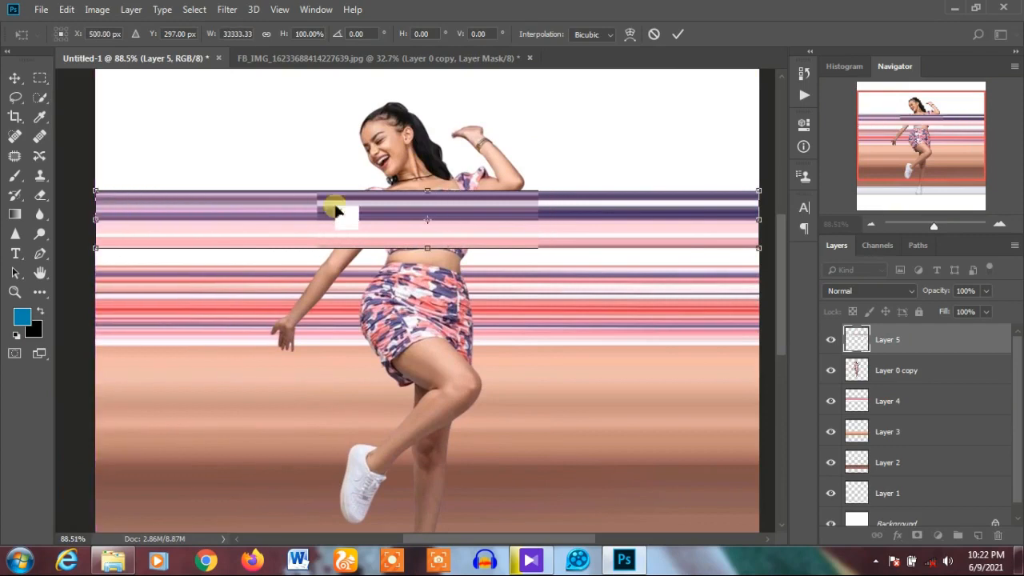
left_click_drag(427, 247, 427, 265)
key("Return")
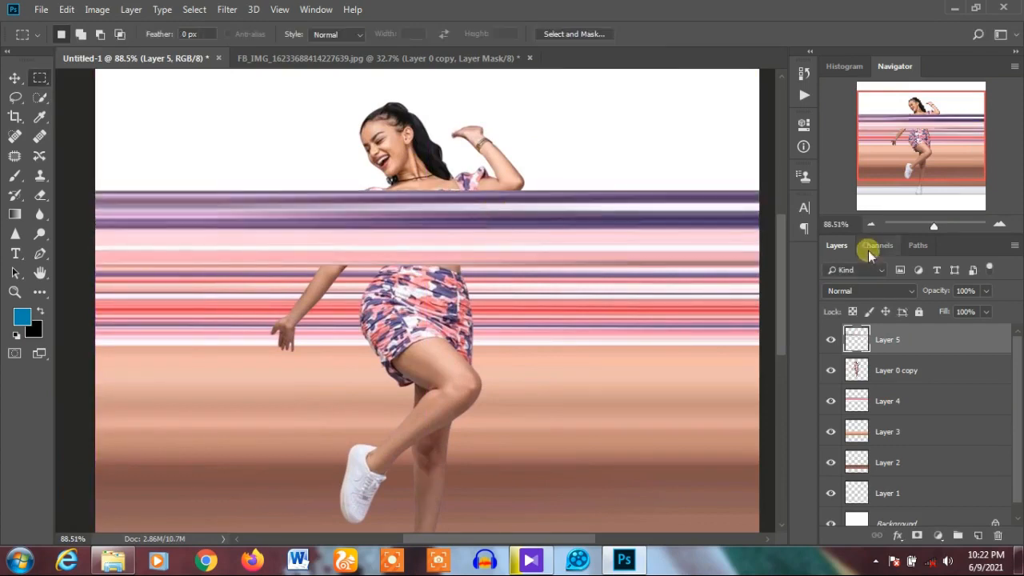
left_click_drag(886, 337, 888, 379)
scroll(594, 304, "down", 5)
scroll(463, 239, "up", 6)
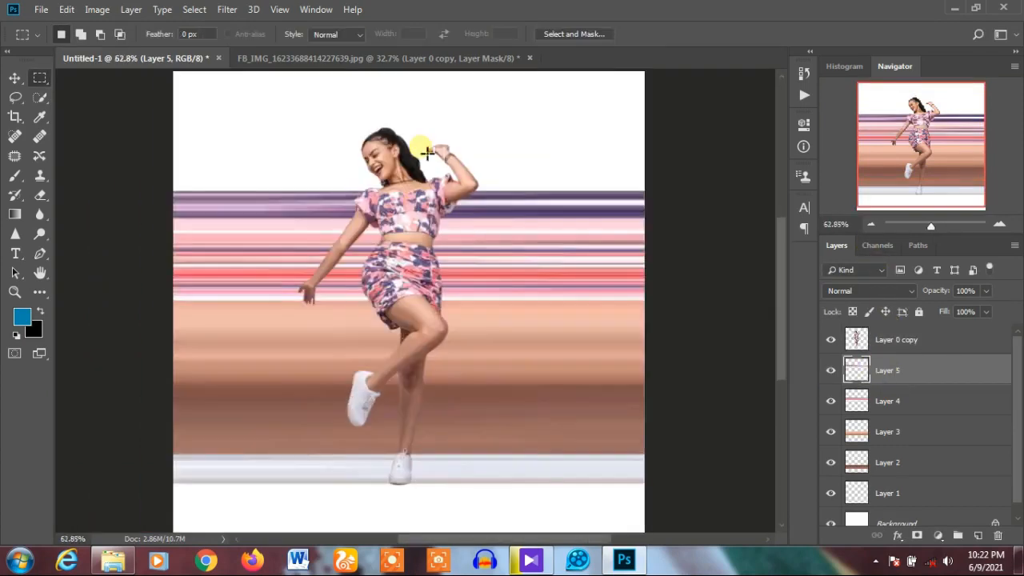
- Select a thin vertical strip from the hair behind the ear down to the neck on Layer 0 copy and copy it to a new layer
left_click(926, 336)
scroll(362, 123, "up", 3)
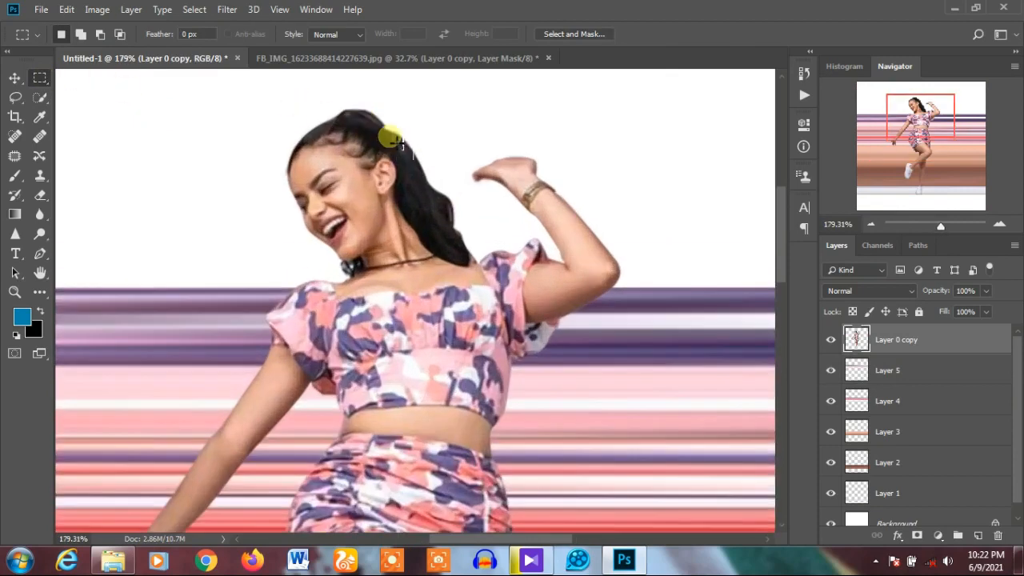
left_click_drag(404, 136, 405, 259)
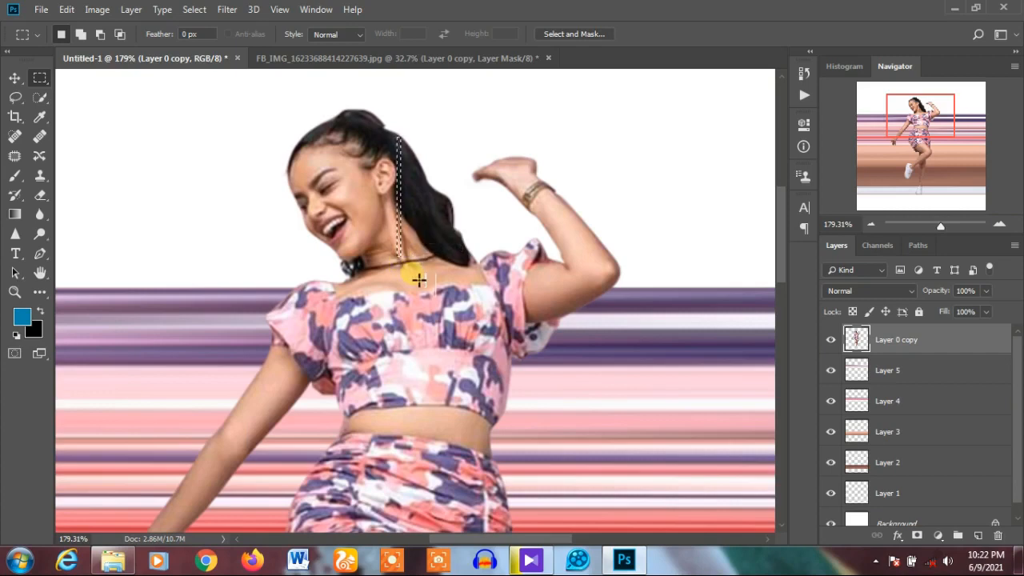
key("ctrl+j")
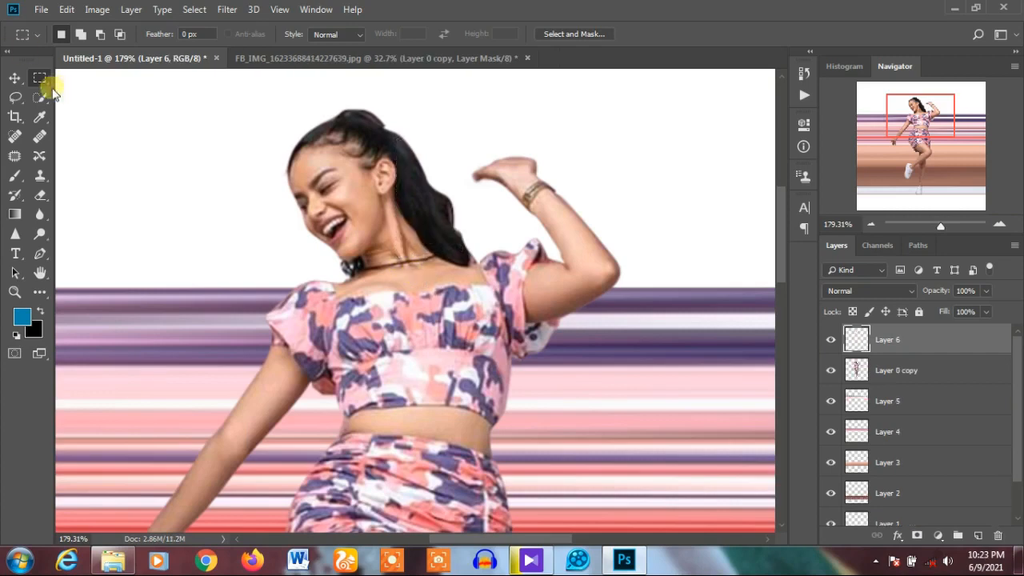
- Stretch the hair-and-neck strip across the full canvas width, extend it down to the purple band, and place its layer beneath the woman's layer
key("ctrl+t")
key("ctrl+0")
left_click_drag(407, 164, 195, 164)
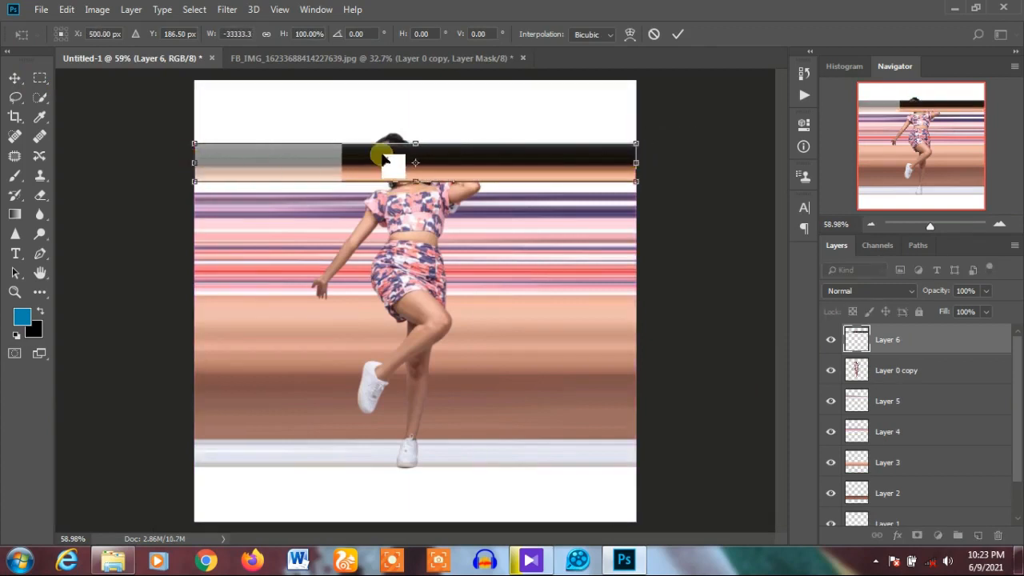
key("Return")
key("ctrl+t")
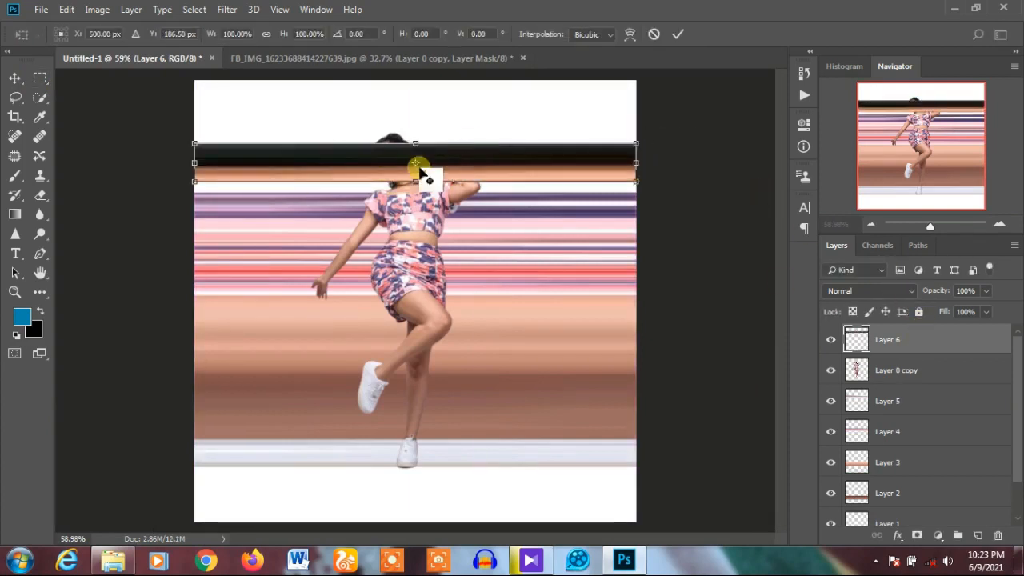
left_click_drag(415, 182, 413, 190)
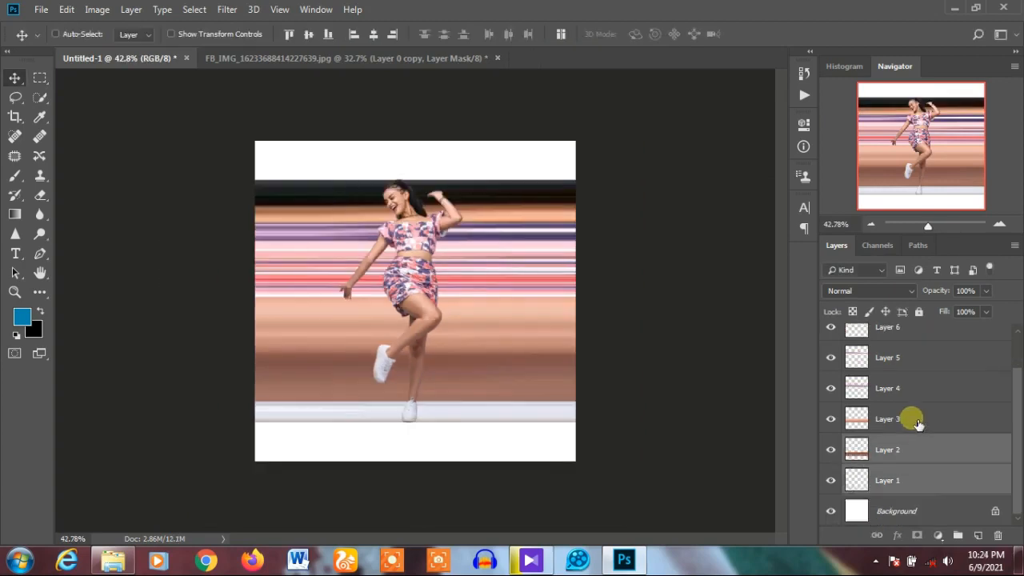
- Select the stretched band layers from Layer 1 through Layer 6 and group them
left_click_drag(910, 418, 917, 355)
left_click(909, 375, "ctrl")
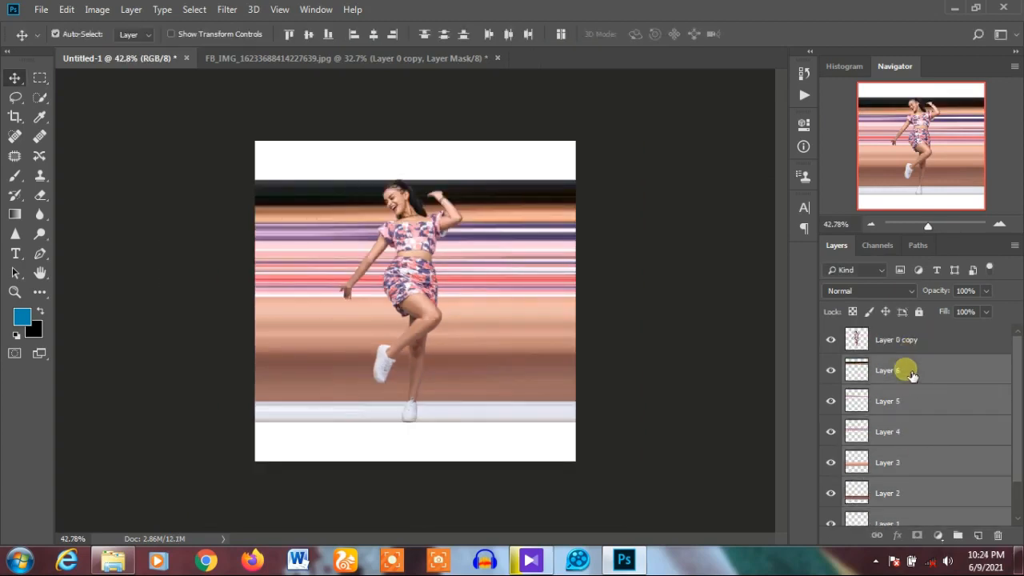
scroll(912, 376, "down", 1)
scroll(911, 376, "up", 1)
key("ctrl+g")
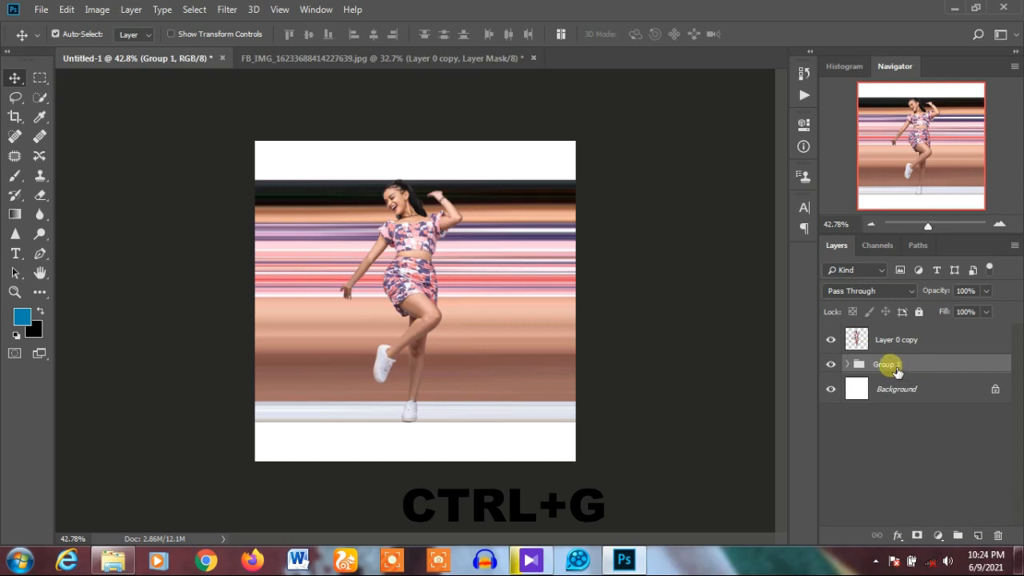
- Duplicate the group of stretched bands and name the copy "stretch"
key("ctrl+j")
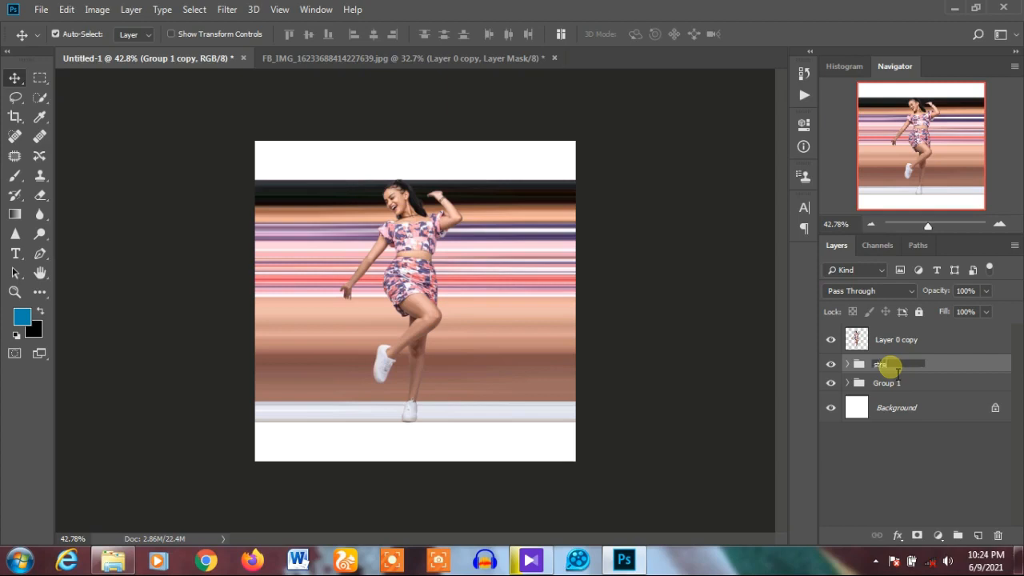
left_click(888, 453)
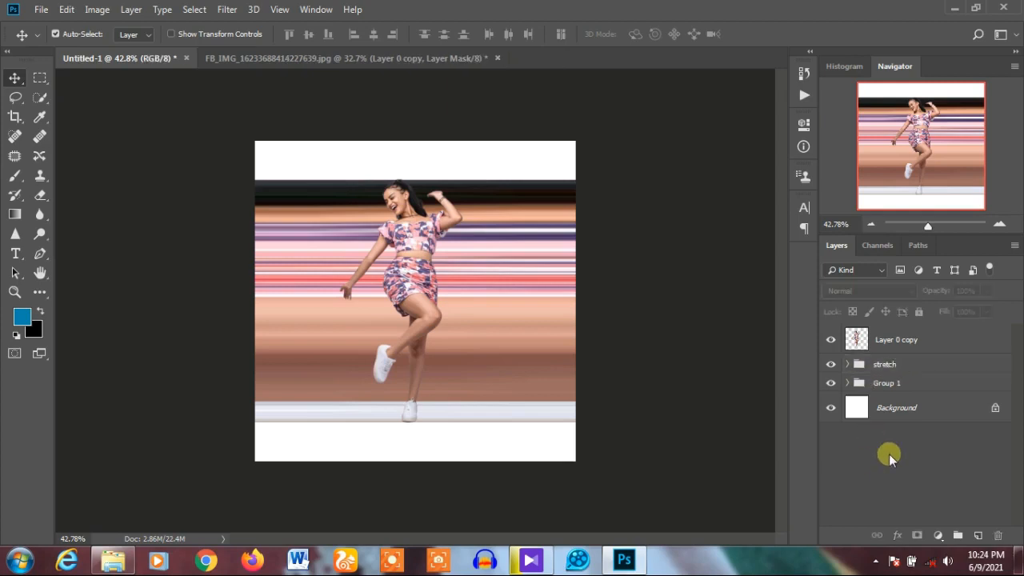
- Rename the original Group 1 as "backup" and hide it
double_click(901, 384)
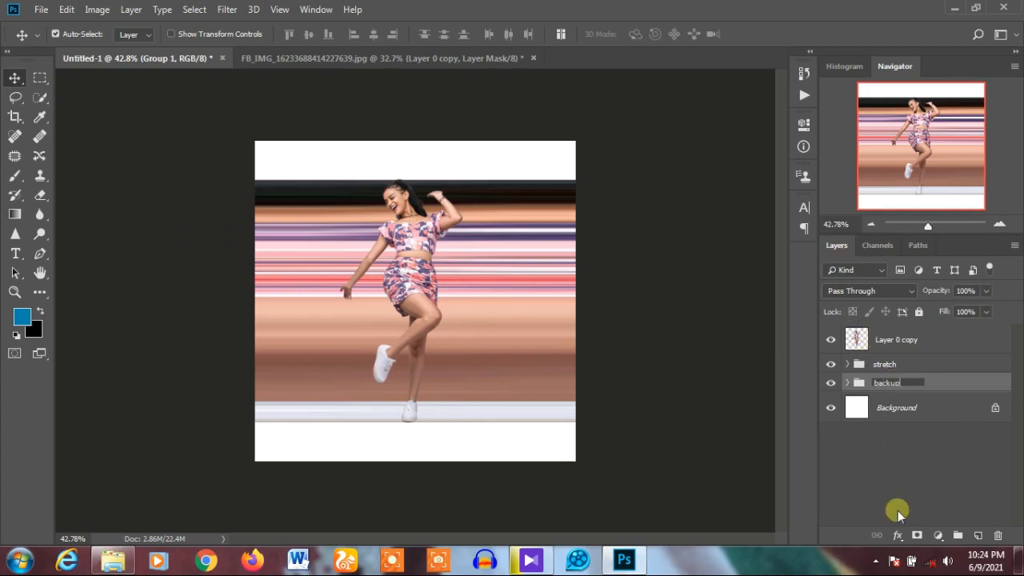
left_click(898, 510)
left_click(831, 383)
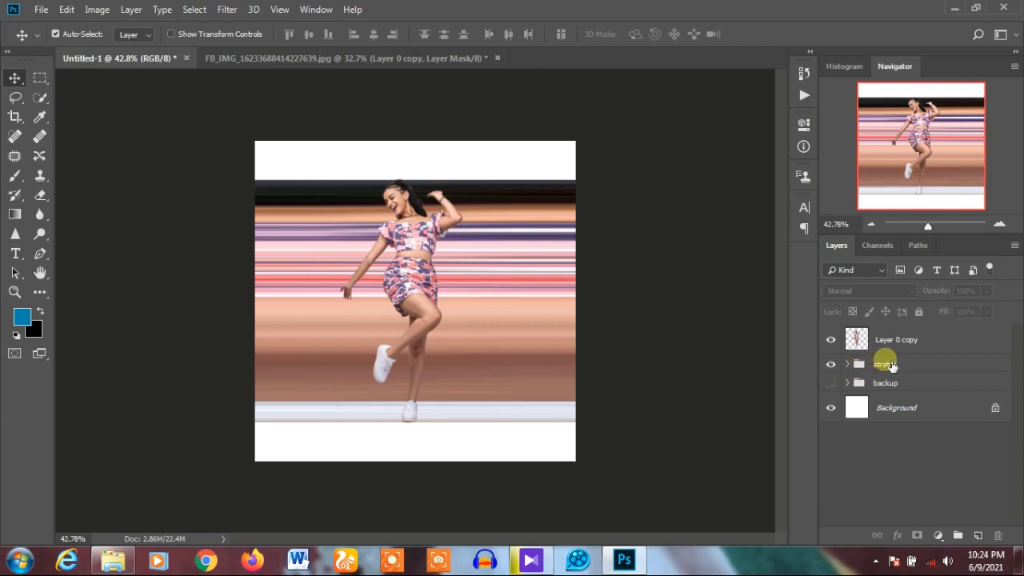
- Select the stretch group with its band layers from Layer 6 down to Layer 1 and merge them into one layer
left_click(892, 365)
left_click(830, 364)
left_click(830, 364)
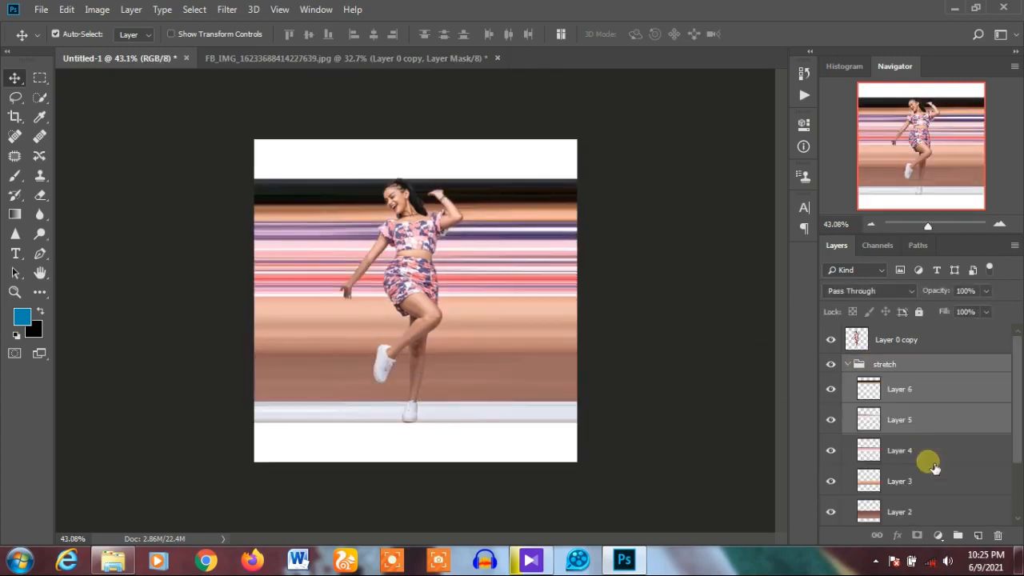
left_click(930, 462, "ctrl")
left_click(929, 486, "ctrl")
scroll(929, 486, "down", 3)
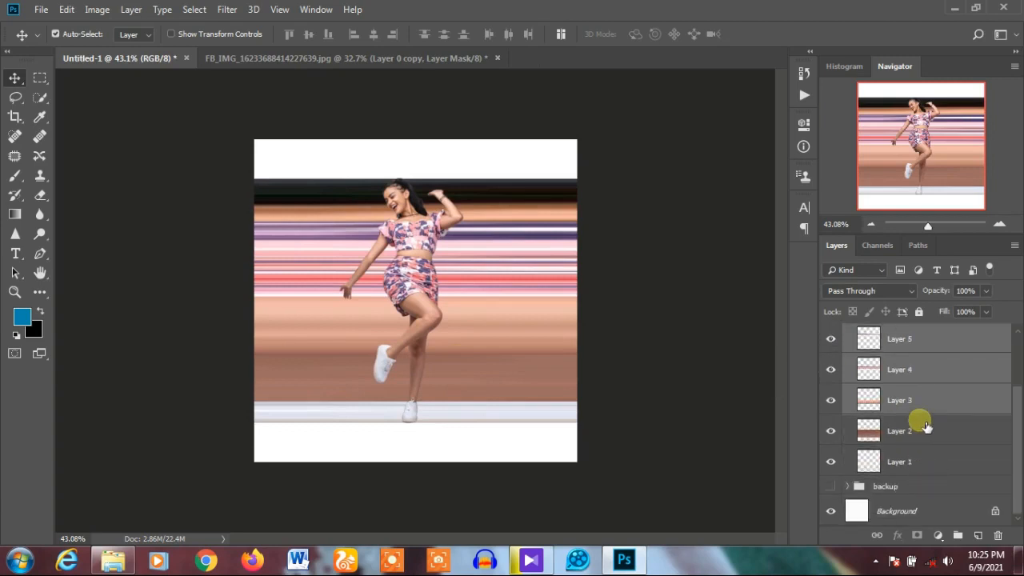
left_click(923, 428, "ctrl")
left_click(936, 472, "ctrl")
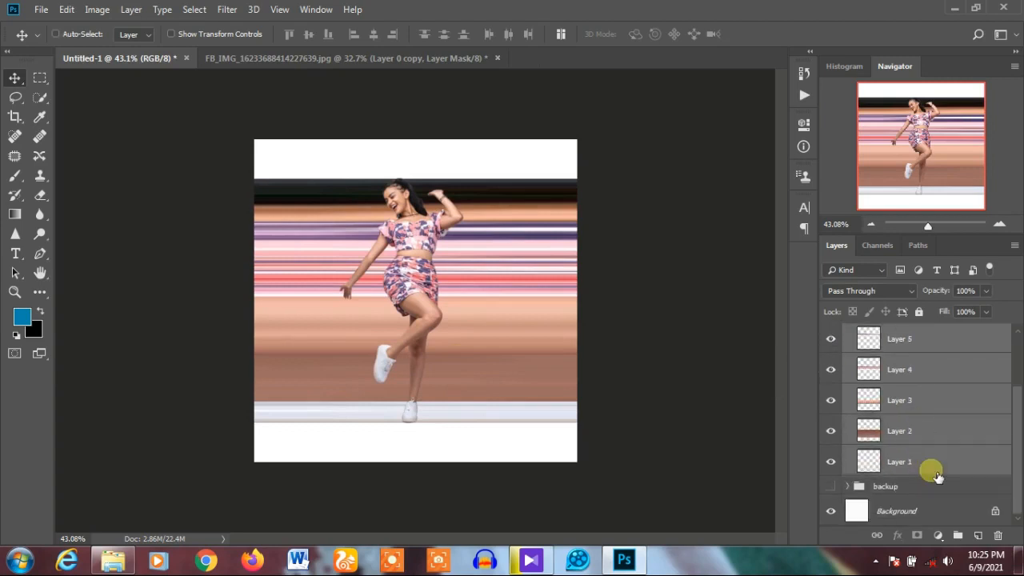
right_click(936, 473)
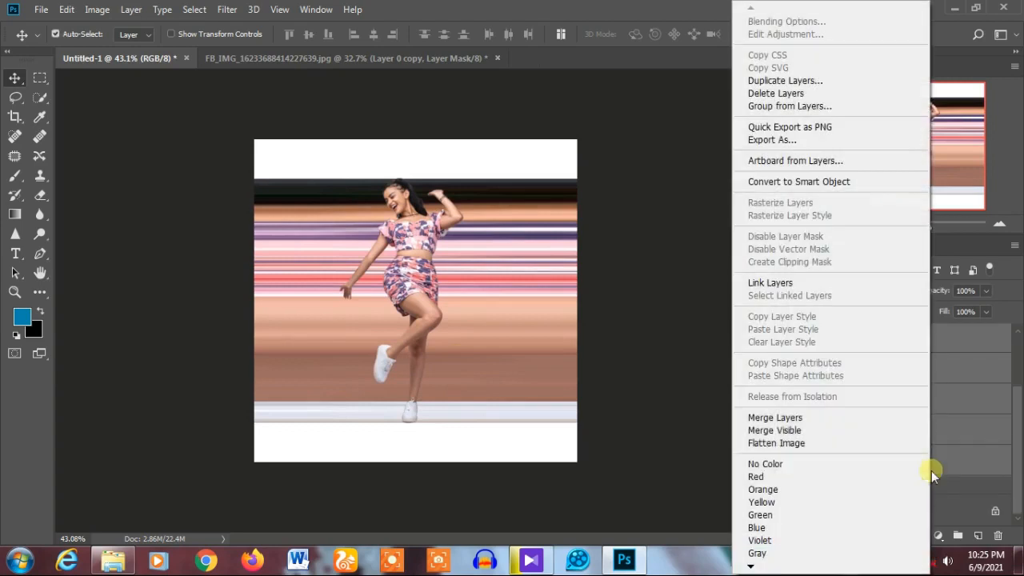
left_click(826, 418)
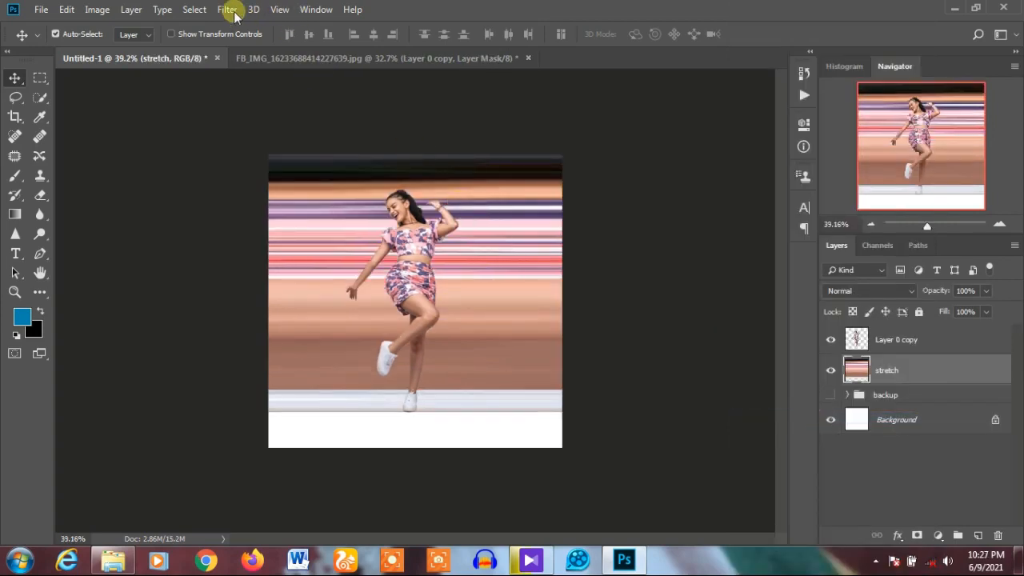
- Apply the Polar Coordinates distortion with Rectangular to Polar to the merged stretch layer
left_click(231, 11)
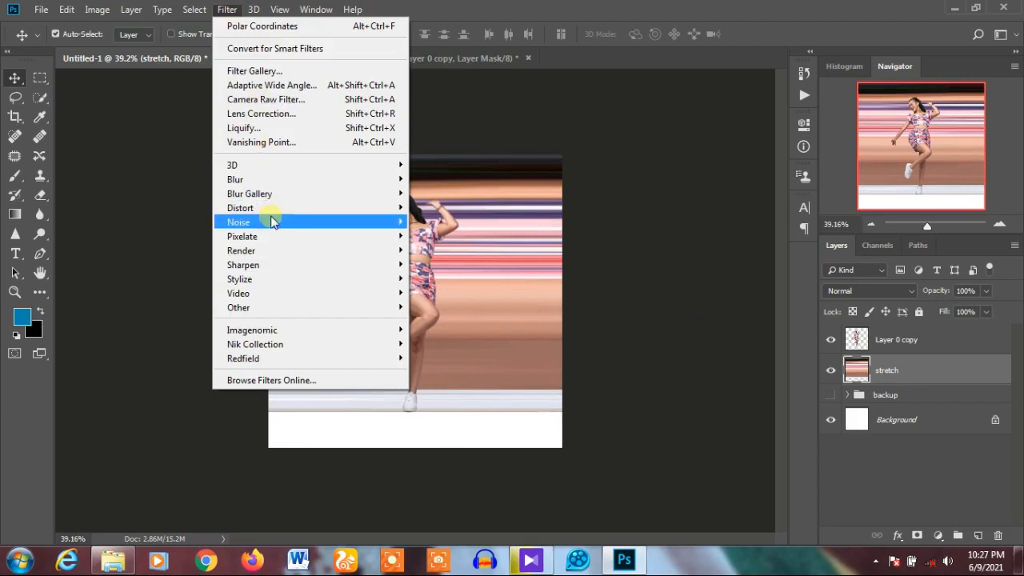
mouse_move(272, 207)
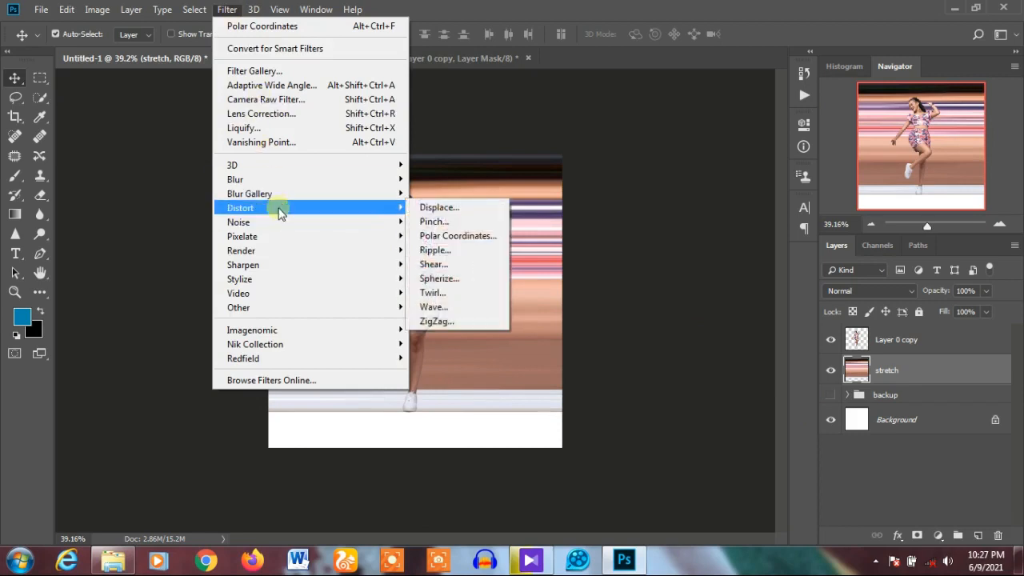
left_click(459, 236)
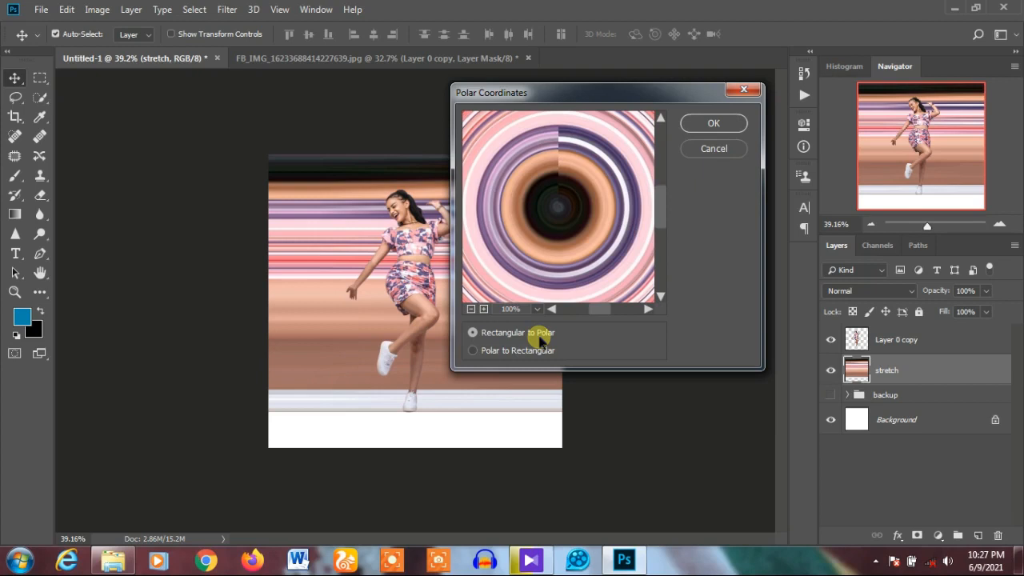
left_click(713, 124)
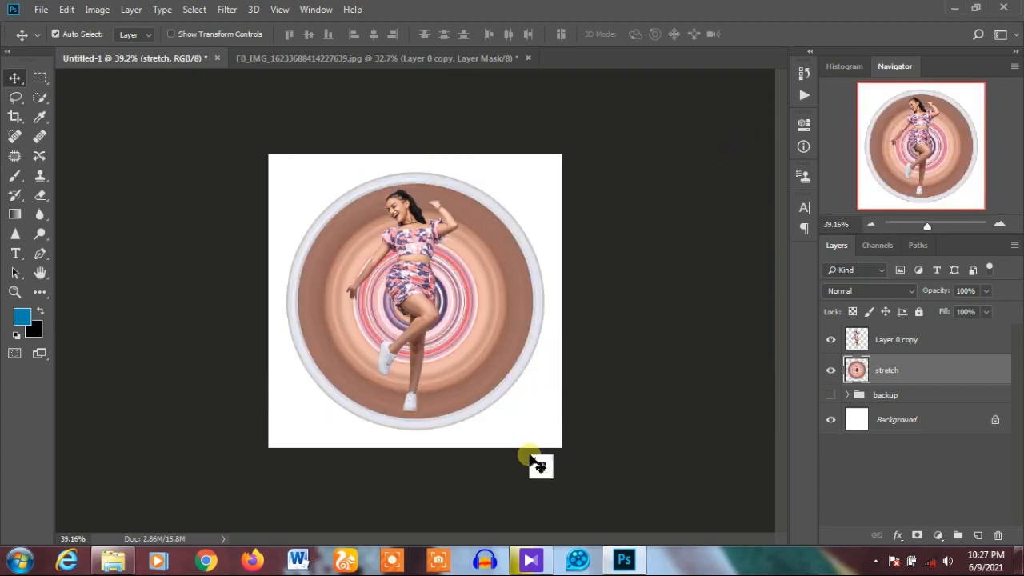
- Examine the circular band pattern around the woman both close up and as a whole
scroll(360, 332, "up", 2)
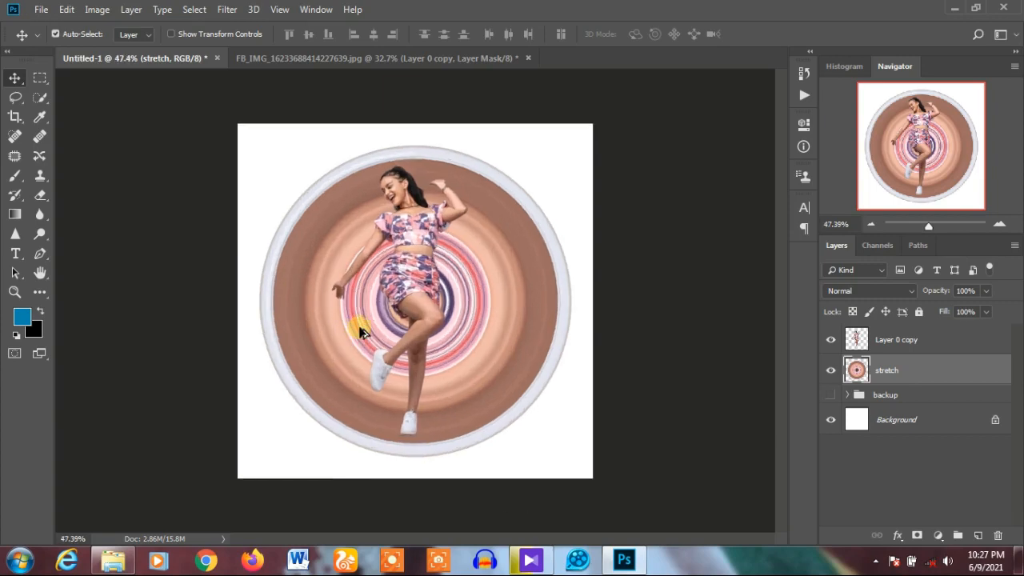
scroll(365, 339, "up", 1)
scroll(381, 441, "up", 2)
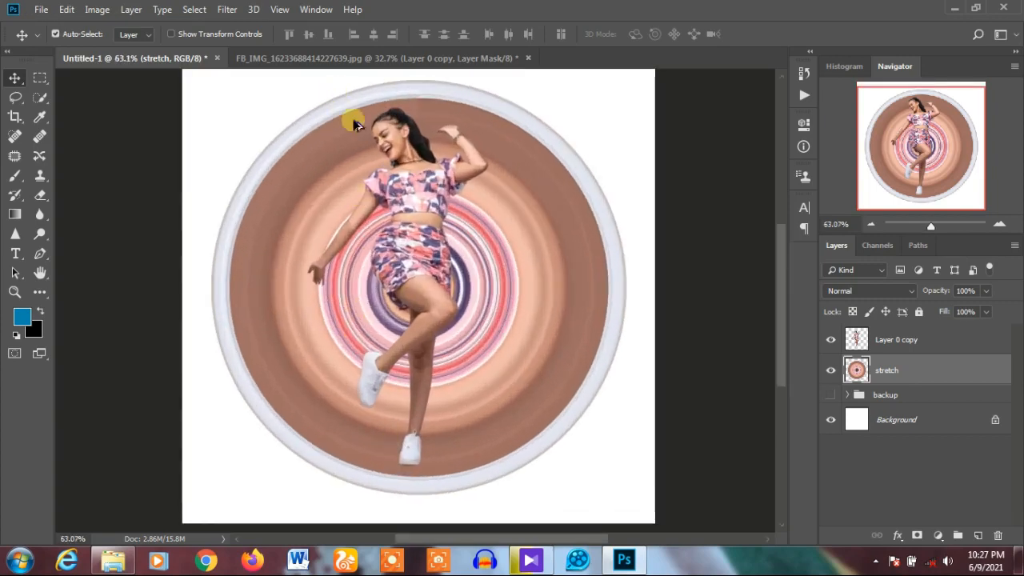
scroll(360, 120, "up", 3)
scroll(370, 108, "down", 4)
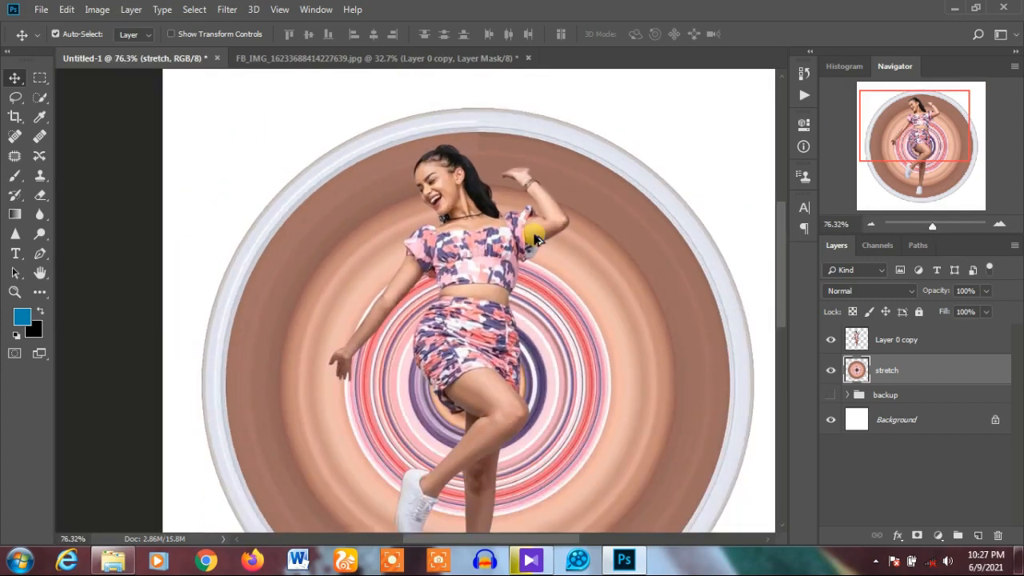
scroll(544, 373, "down", 2)
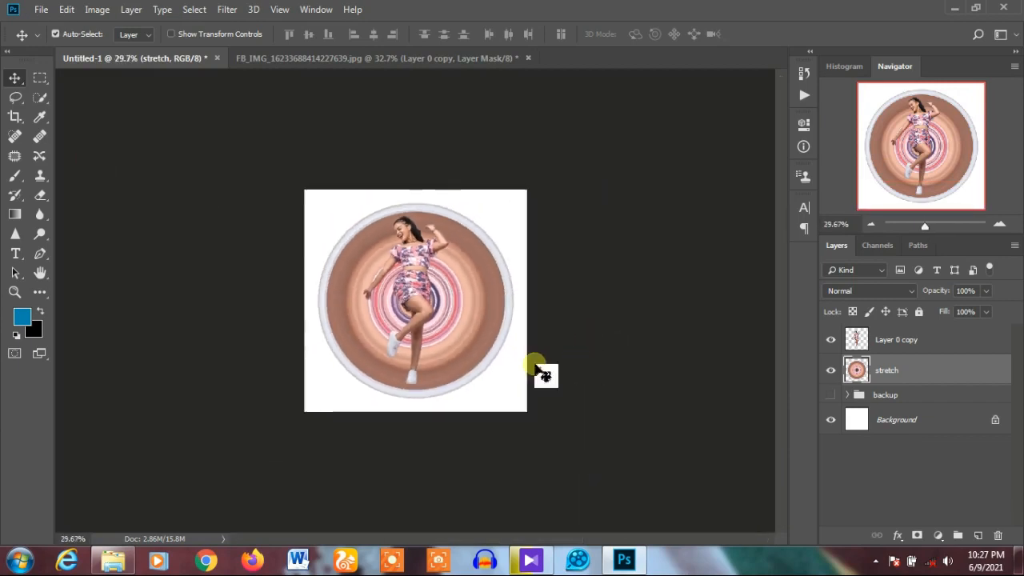
scroll(313, 366, "up", 2)
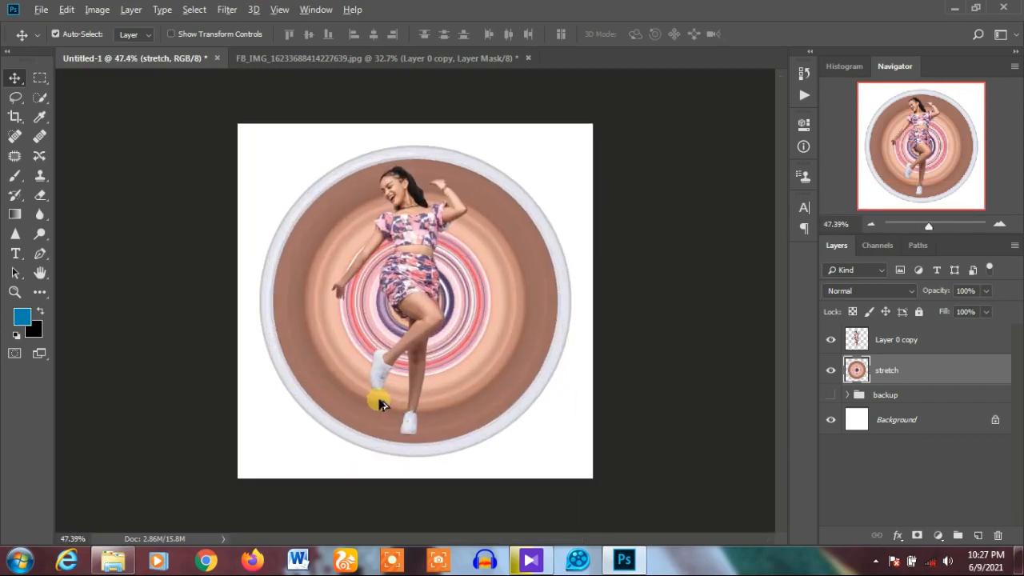
scroll(380, 404, "up", 1)
- Scale the woman's layer up proportionally to about 115% and move her to the right half of the circle
left_click(412, 351)
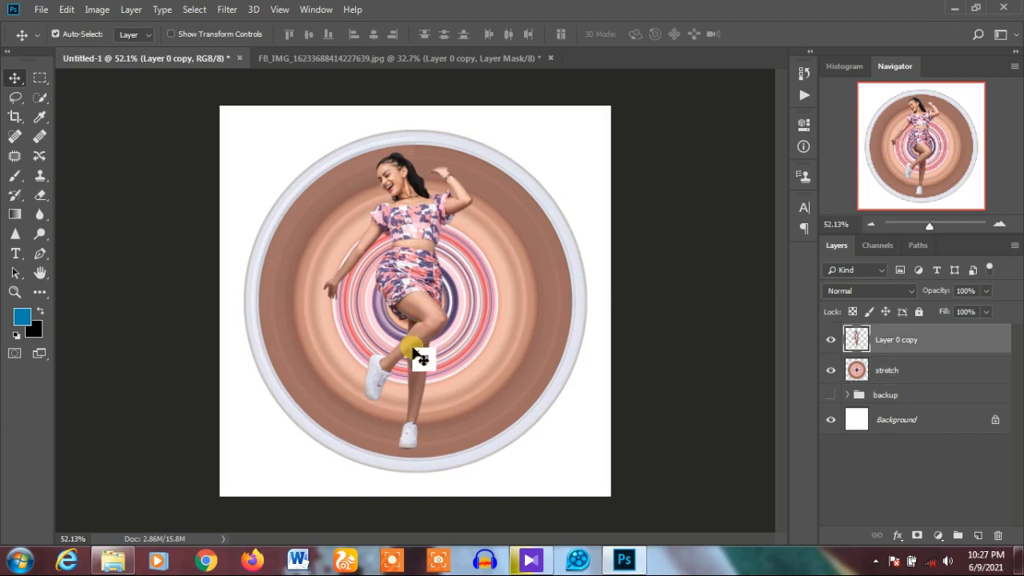
key("ctrl+t")
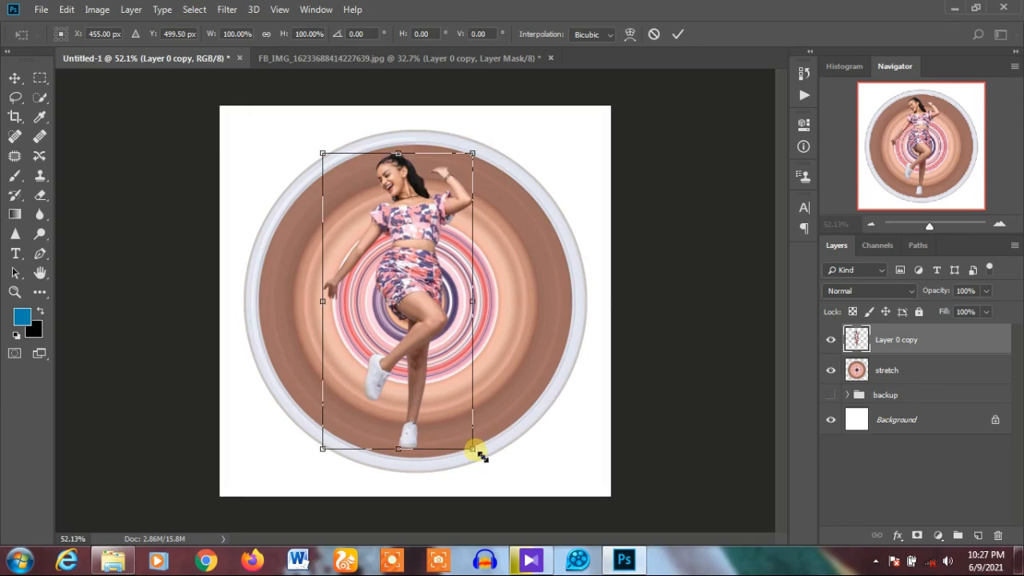
left_click_drag(479, 452, 499, 475)
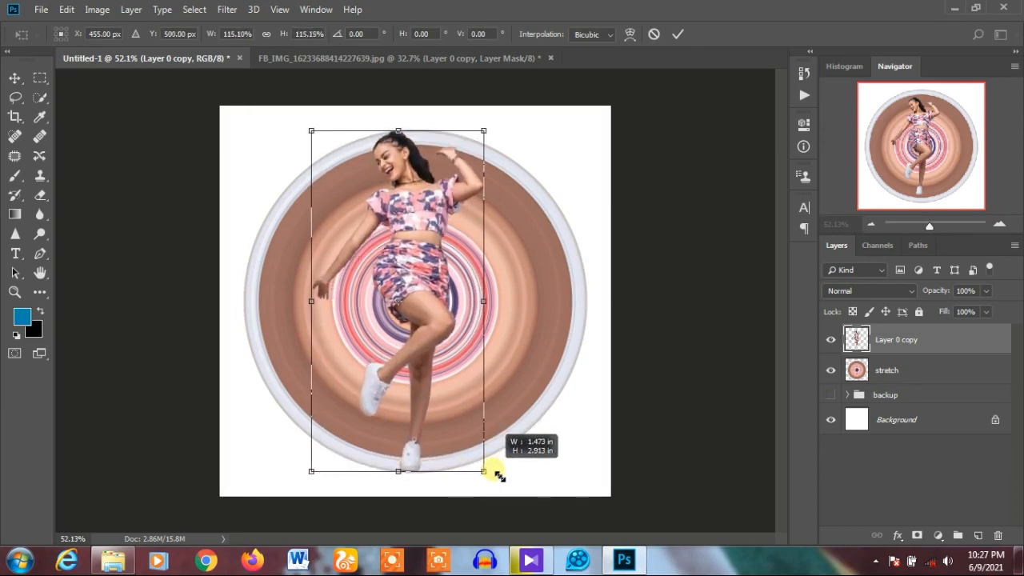
key("Return")
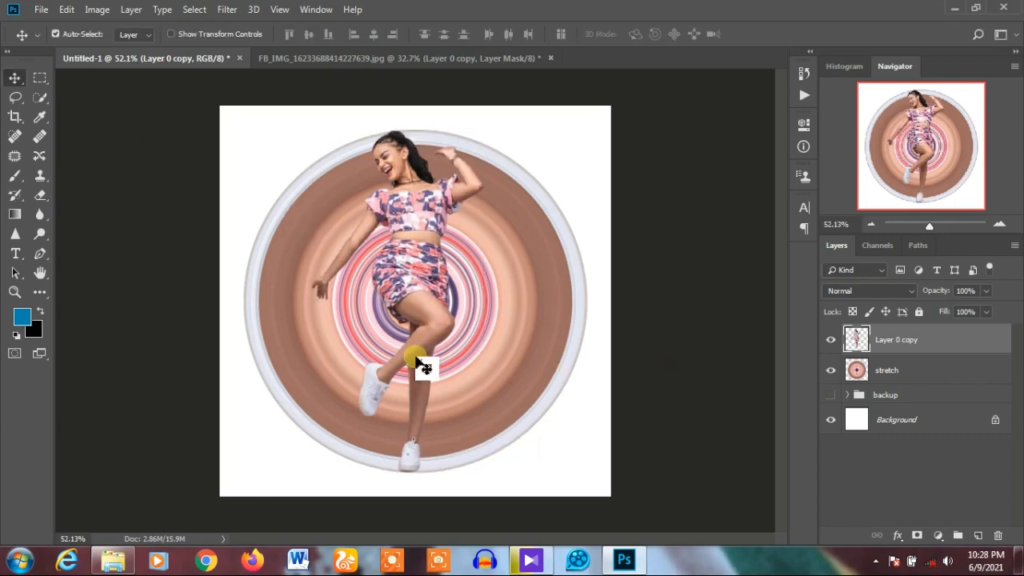
left_click_drag(424, 361, 490, 366)
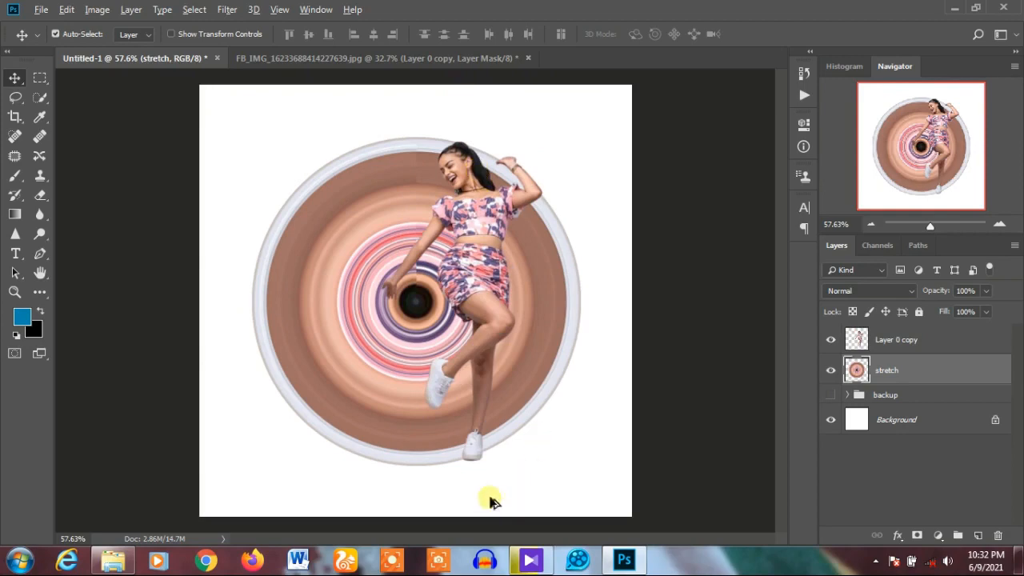
- Add a layer mask to the stretch layer and paint it black to hide the circle to the right of the woman's body
scroll(489, 501, "up", 3)
scroll(469, 456, "down", 3)
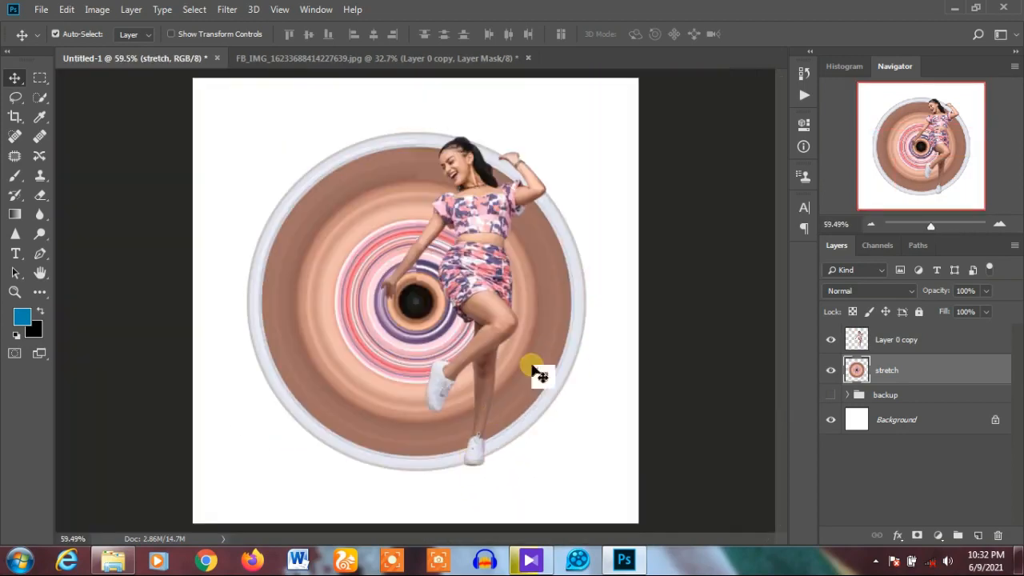
left_click(917, 536)
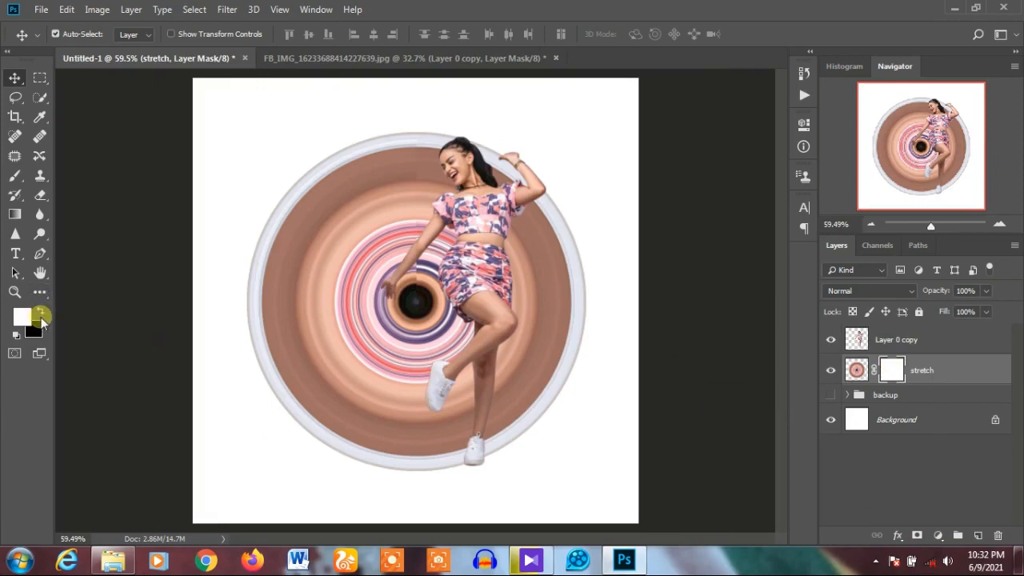
left_click(40, 317)
left_click(16, 177)
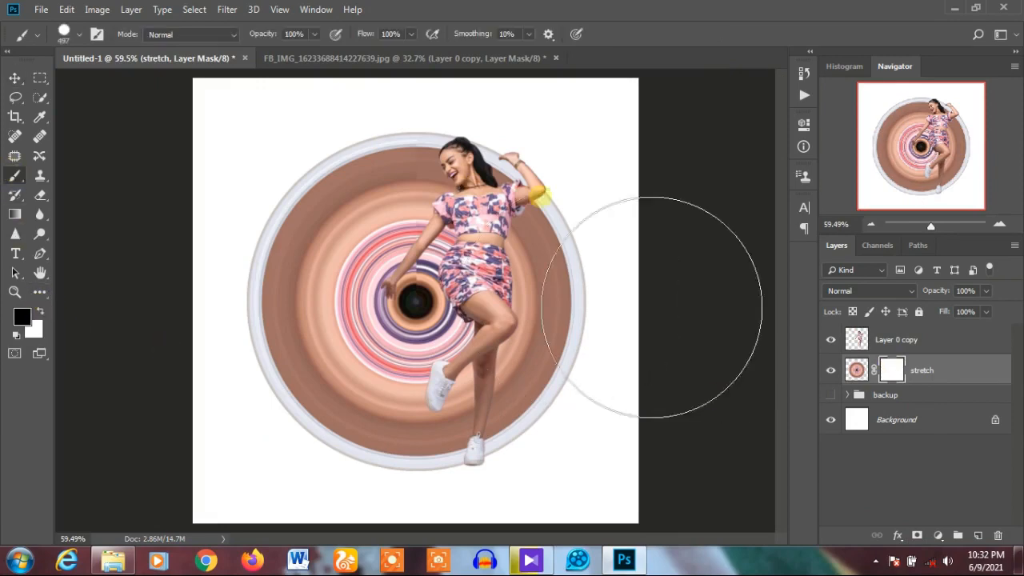
left_click(597, 217)
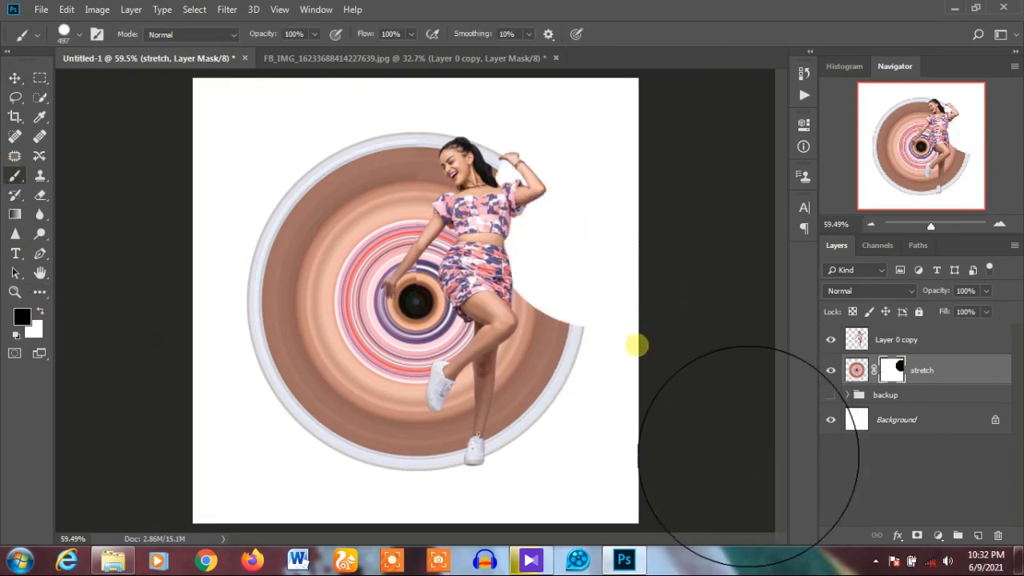
mouse_move(600, 210)
left_mouse_down()
mouse_move(614, 326)
mouse_move(546, 333)
mouse_move(493, 321)
left_mouse_up()
- Mask out the remaining circle edges beside the woman's legs and around her raised arm with a 217 px brush
scroll(599, 448, "up", 4)
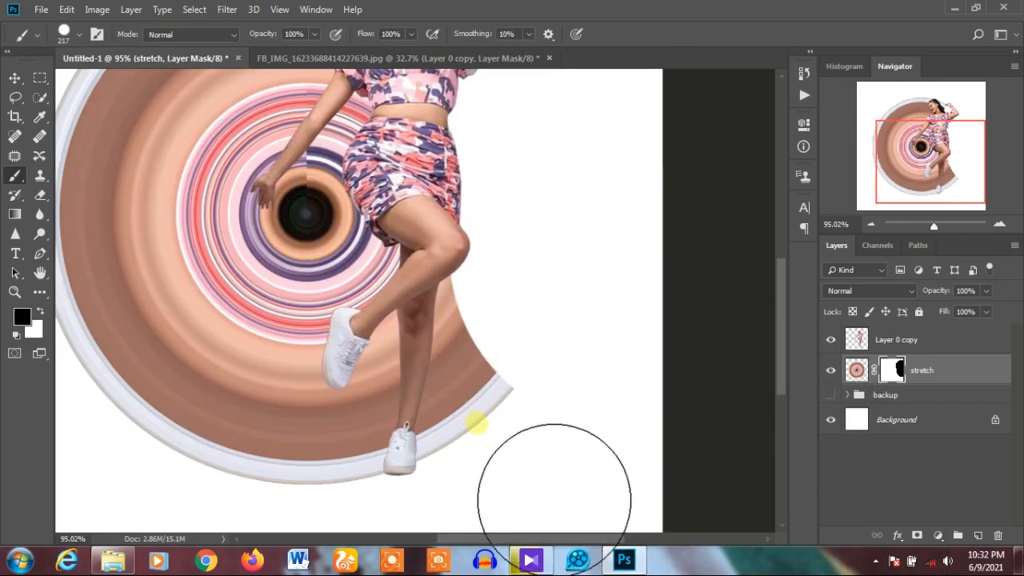
mouse_move(473, 423)
left_mouse_down()
mouse_move(485, 451)
mouse_move(494, 386)
left_mouse_up()
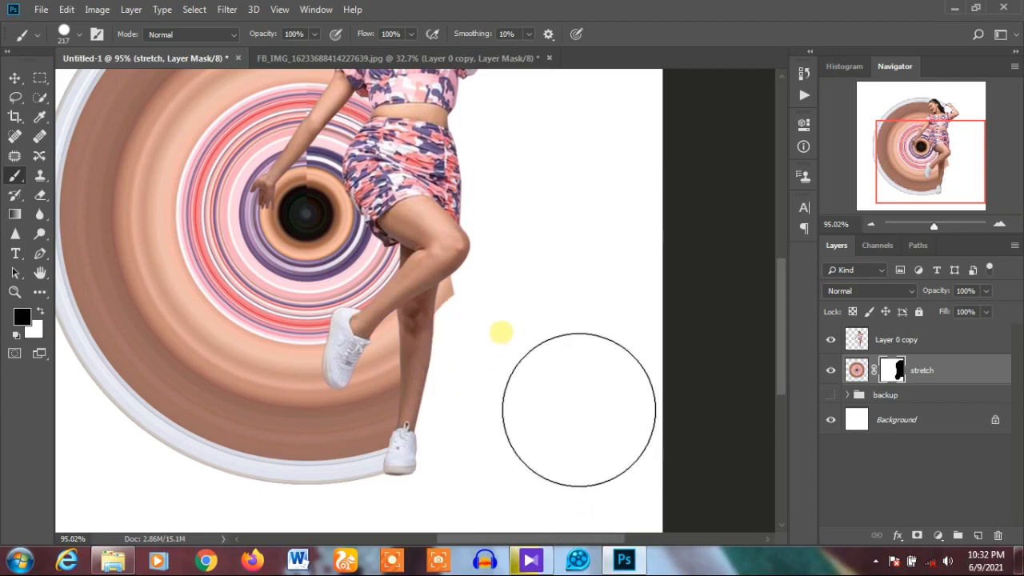
scroll(513, 225, "down", 2)
scroll(512, 225, "down", 2)
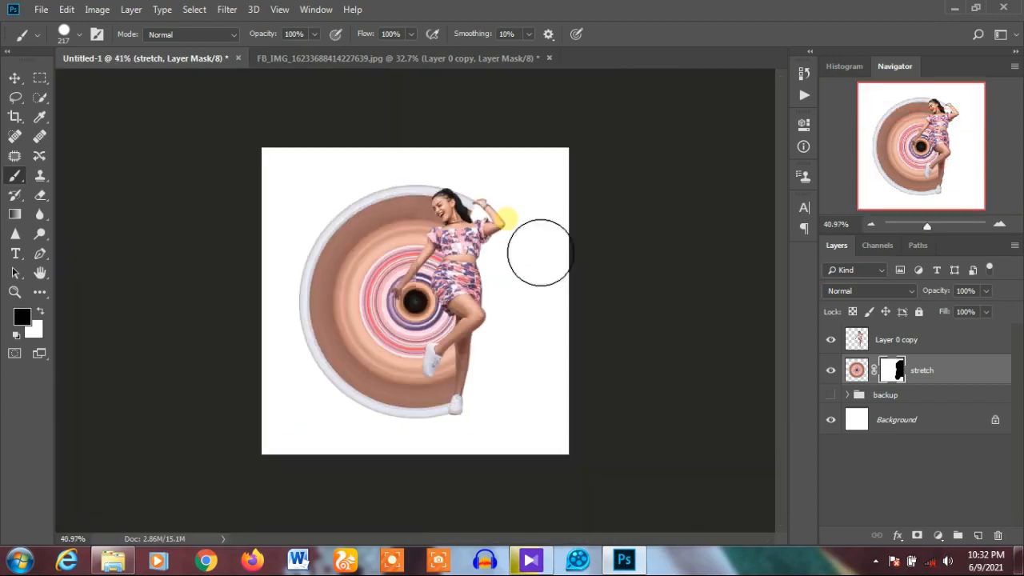
scroll(542, 251, "up", 4)
left_click(527, 154)
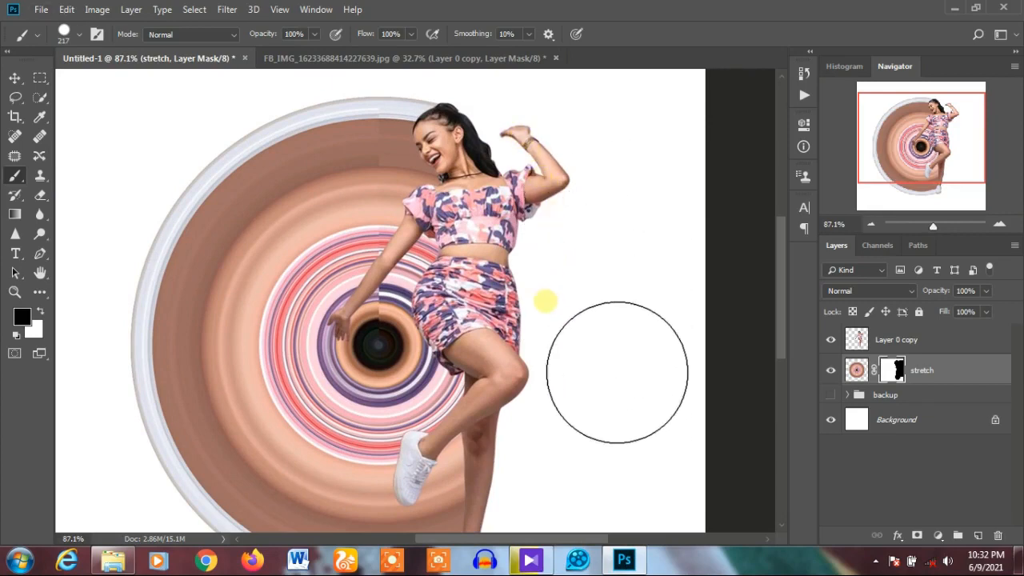
scroll(624, 420, "down", 2)
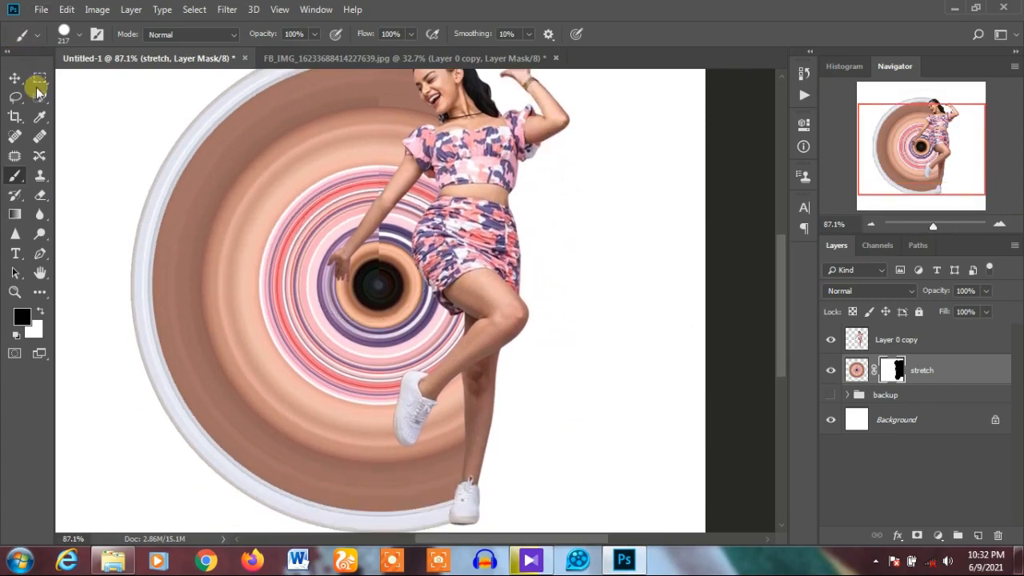
left_click(14, 78)
- Create a new empty layer directly above the stretch layer
scroll(444, 232, "down", 2)
scroll(445, 232, "down", 3)
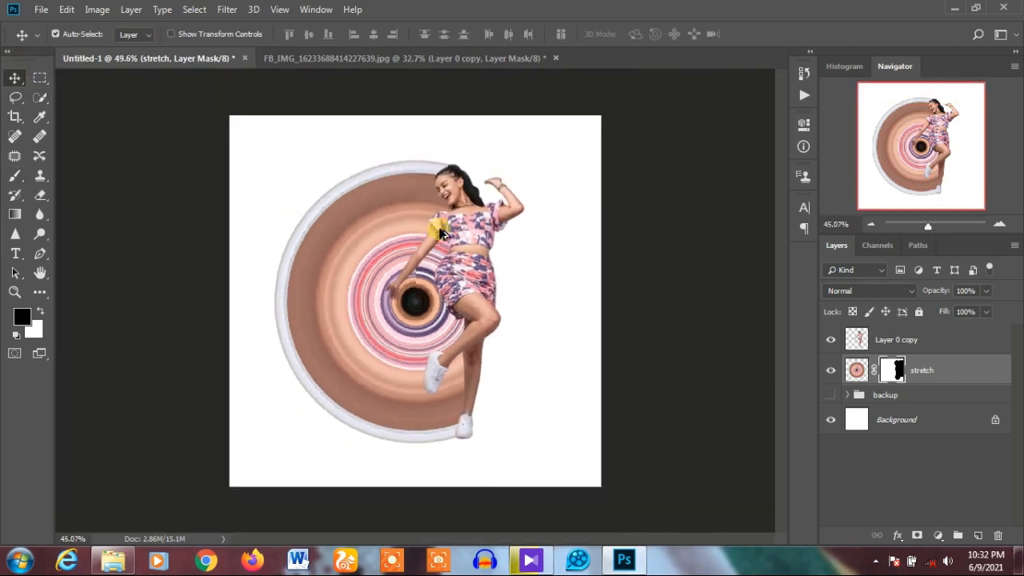
scroll(507, 330, "down", 1)
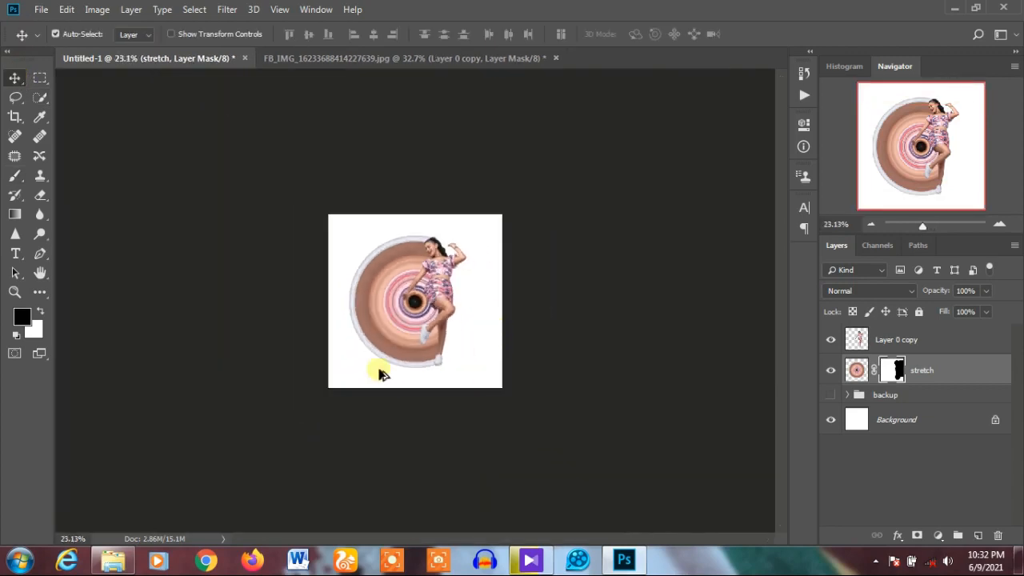
scroll(486, 325, "up", 2)
scroll(352, 283, "up", 1)
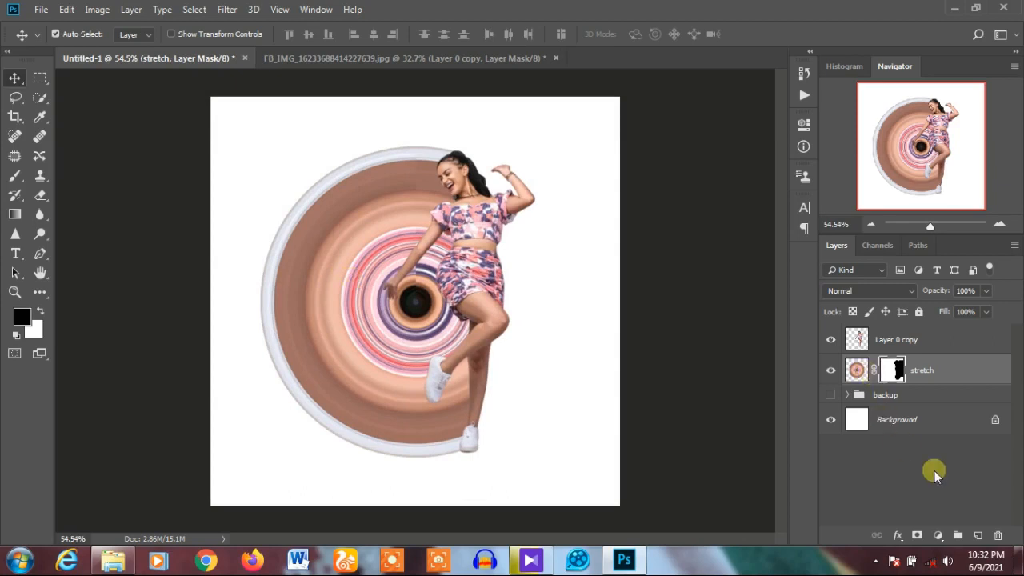
left_click(979, 534)
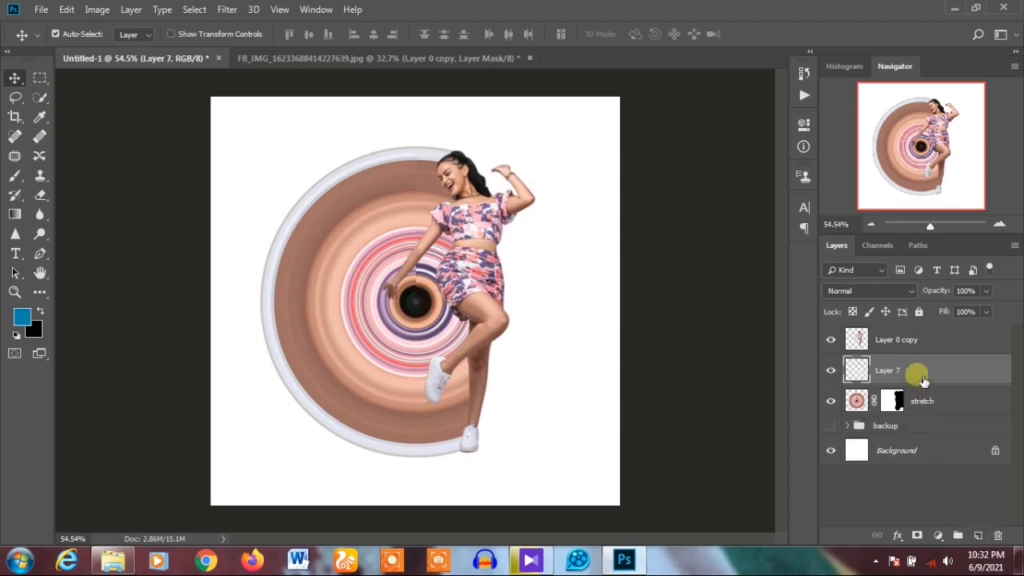
mouse_move(921, 398)
left_mouse_down()
mouse_move(932, 414)
mouse_move(928, 392)
left_mouse_up()
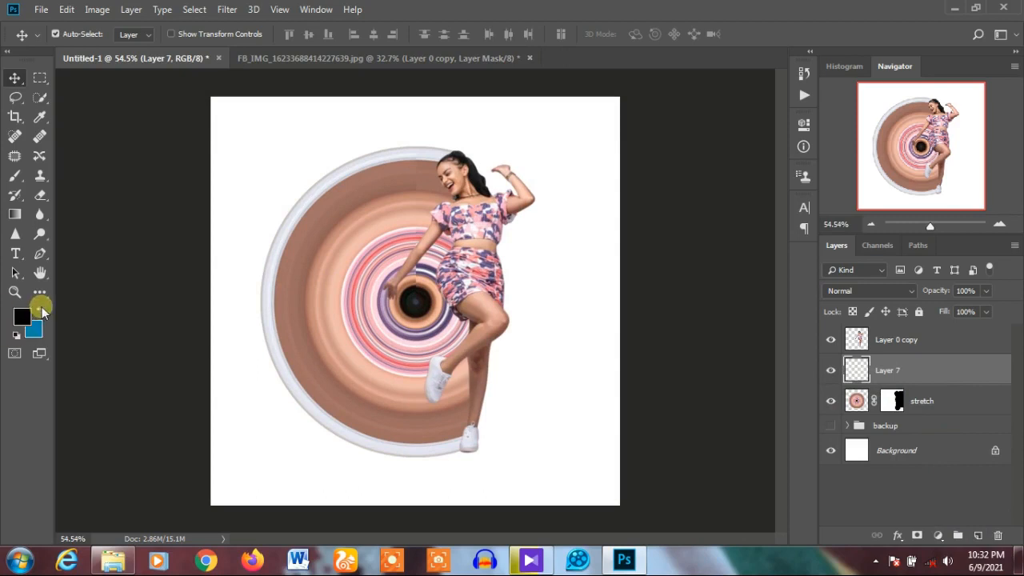
- Set a soft black brush to 169 px and 0% hardness, try a shadow beside the woman's head and undo it
left_click(15, 176)
right_click(322, 217)
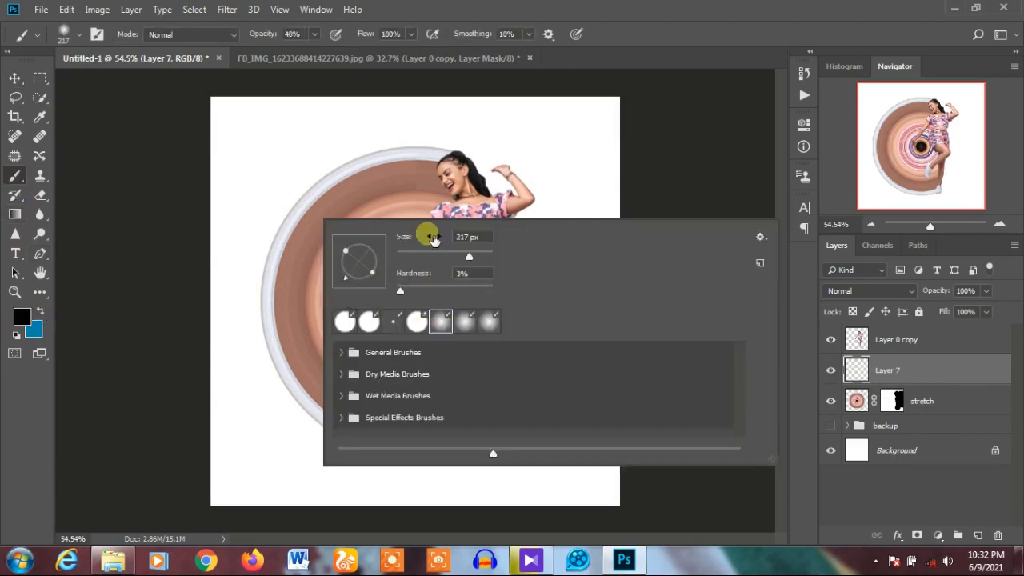
mouse_move(416, 162)
left_mouse_down()
mouse_move(437, 166)
mouse_move(407, 159)
left_mouse_up()
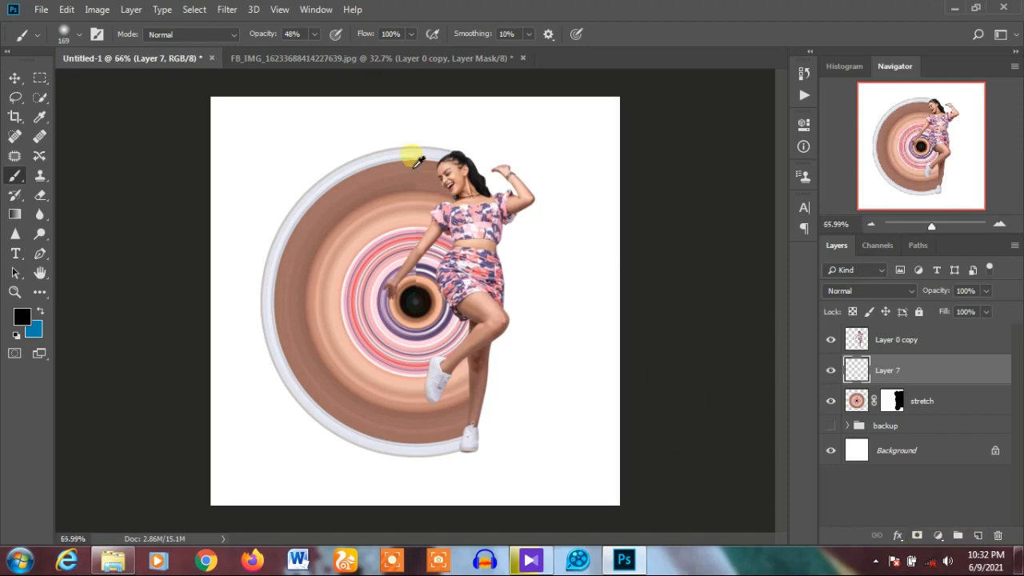
scroll(411, 151, "up", 3)
scroll(570, 248, "up", 2)
right_click(569, 245)
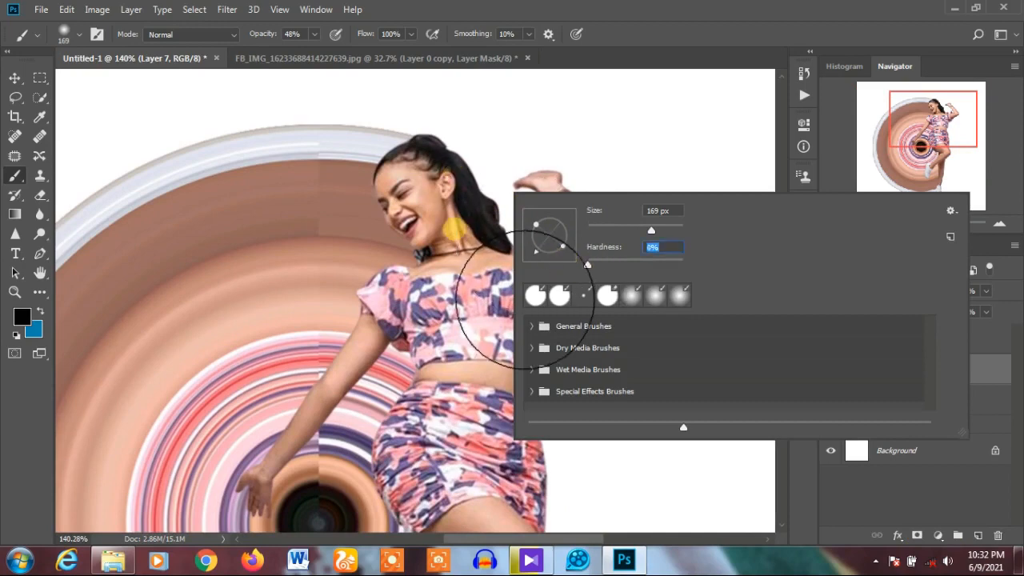
left_click(446, 214)
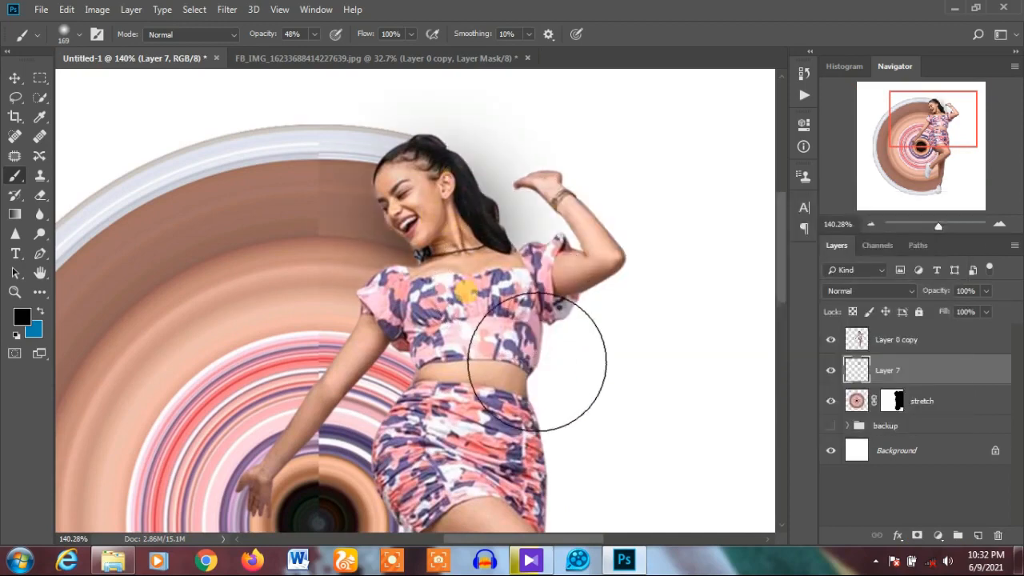
key("ctrl+z")
- Clip the empty Layer 7 to the stretch layer with a clipping mask
left_click(854, 370)
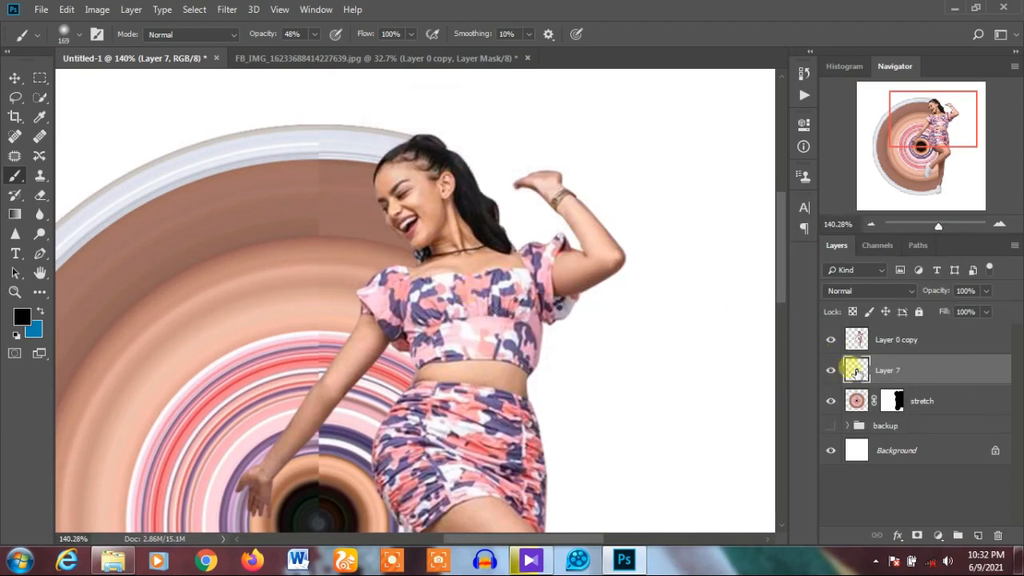
right_click(925, 379)
left_click(782, 262)
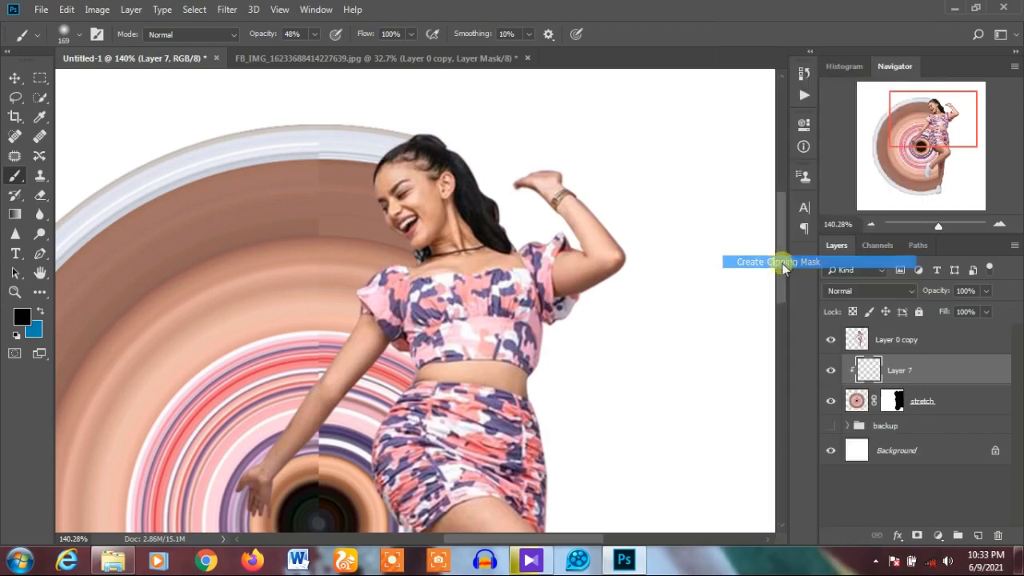
left_click(893, 379)
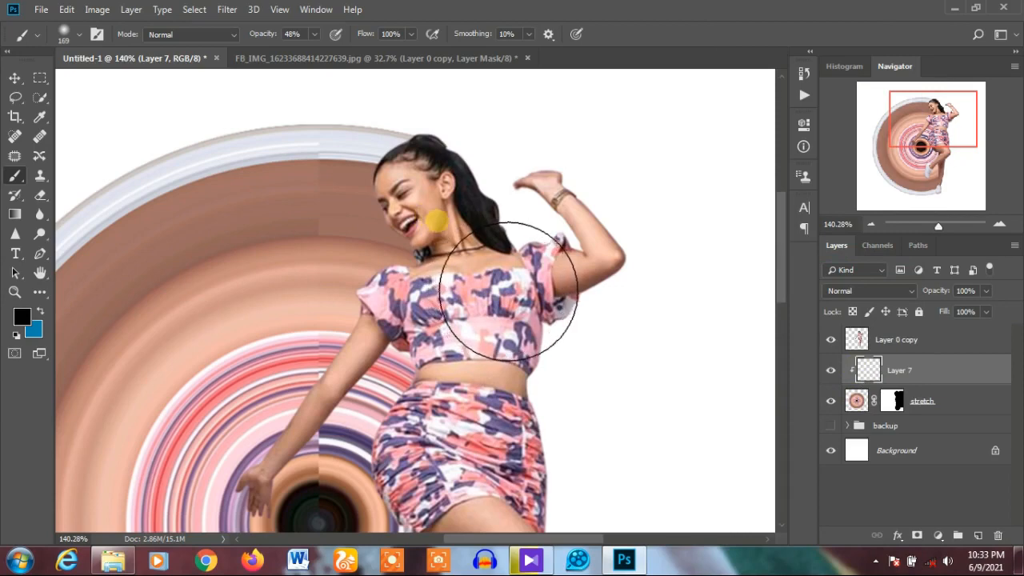
- Paint soft black shading on the circle behind the woman's body and legs, and slightly lower the shading layer's opacity
mouse_move(471, 211)
left_mouse_down()
mouse_move(507, 240)
mouse_move(545, 222)
left_mouse_up()
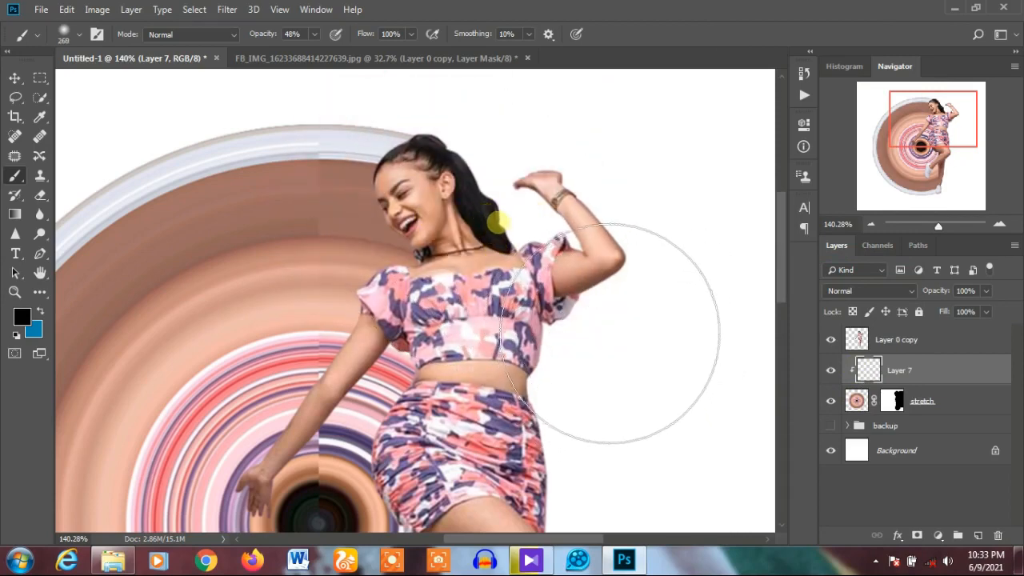
mouse_move(464, 220)
left_mouse_down()
mouse_move(484, 216)
mouse_move(527, 260)
mouse_move(538, 312)
mouse_move(507, 253)
mouse_move(536, 370)
mouse_move(514, 256)
left_mouse_up()
scroll(648, 434, "down", 2)
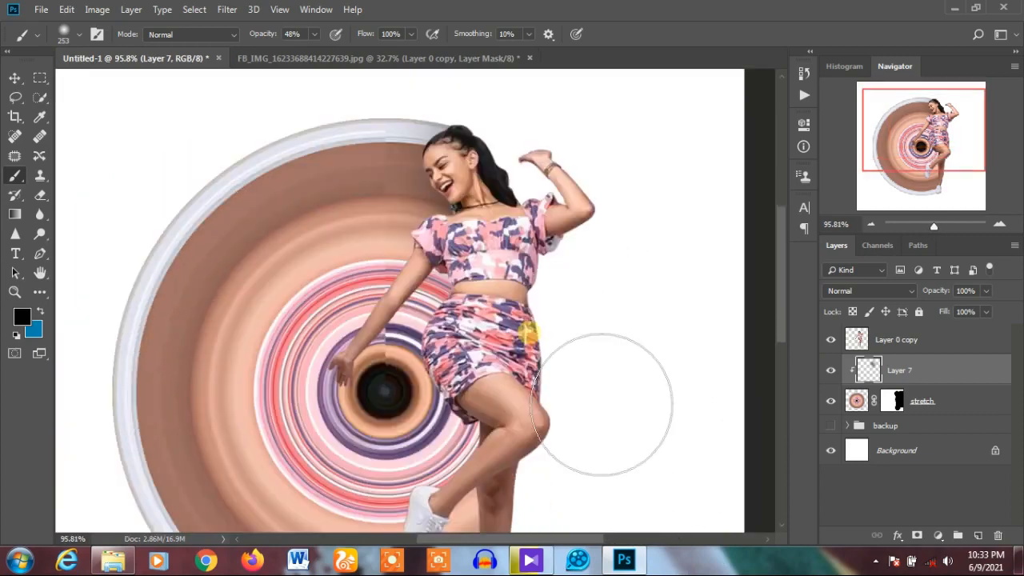
scroll(597, 382, "down", 1)
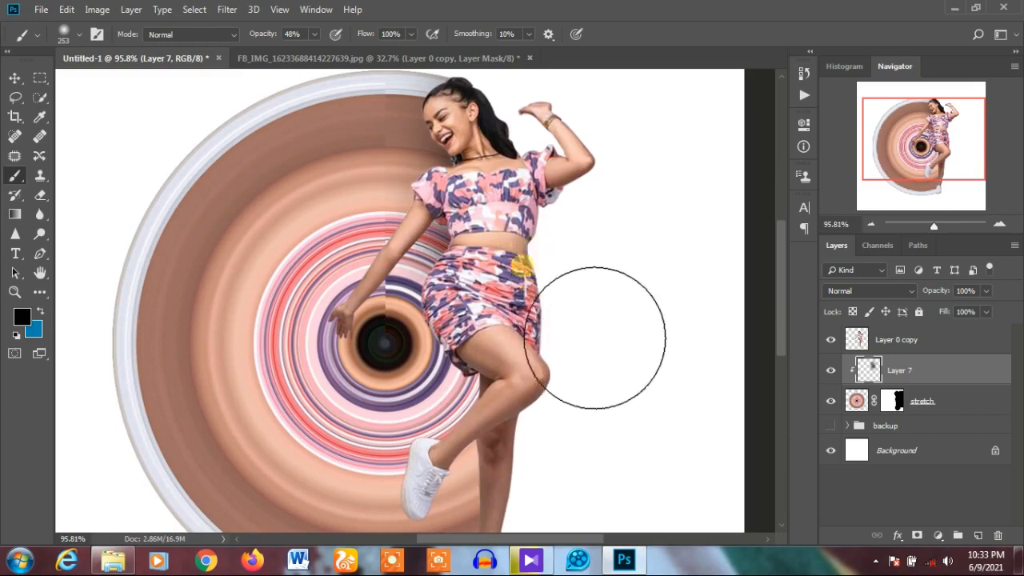
scroll(584, 320, "down", 1)
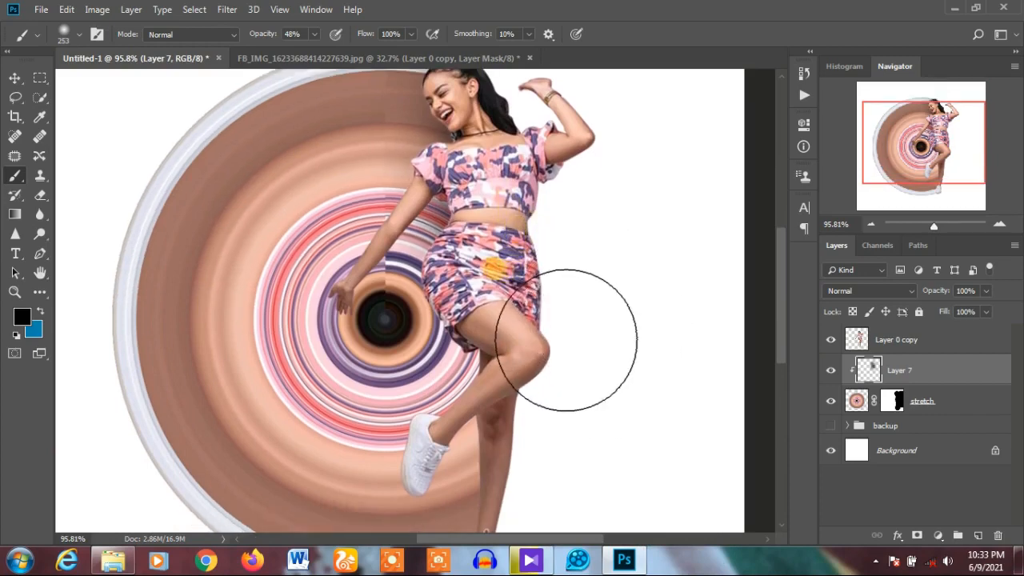
left_click_drag(509, 284, 531, 286)
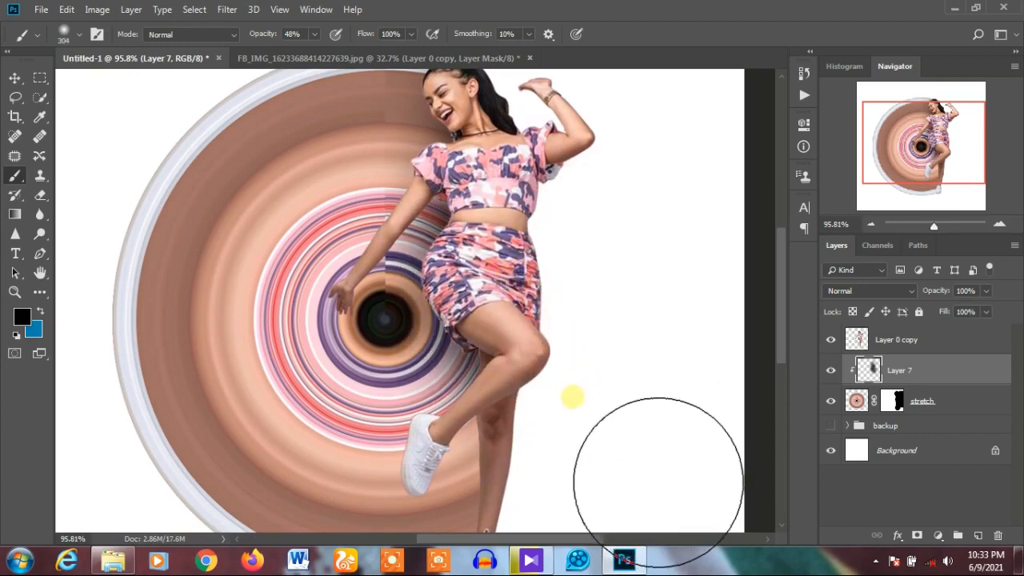
scroll(572, 397, "down", 3)
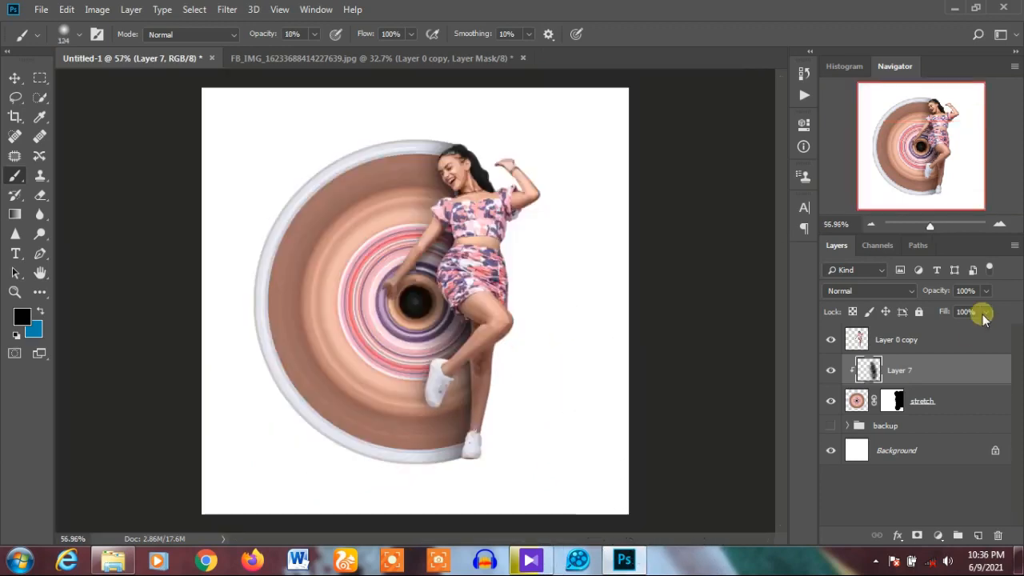
left_click(984, 292)
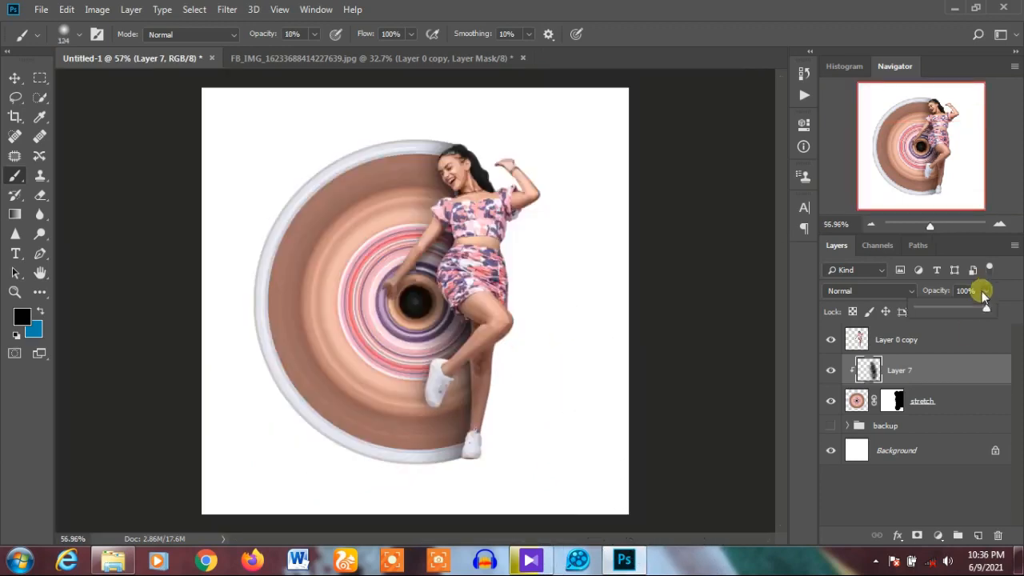
left_click_drag(968, 309, 977, 311)
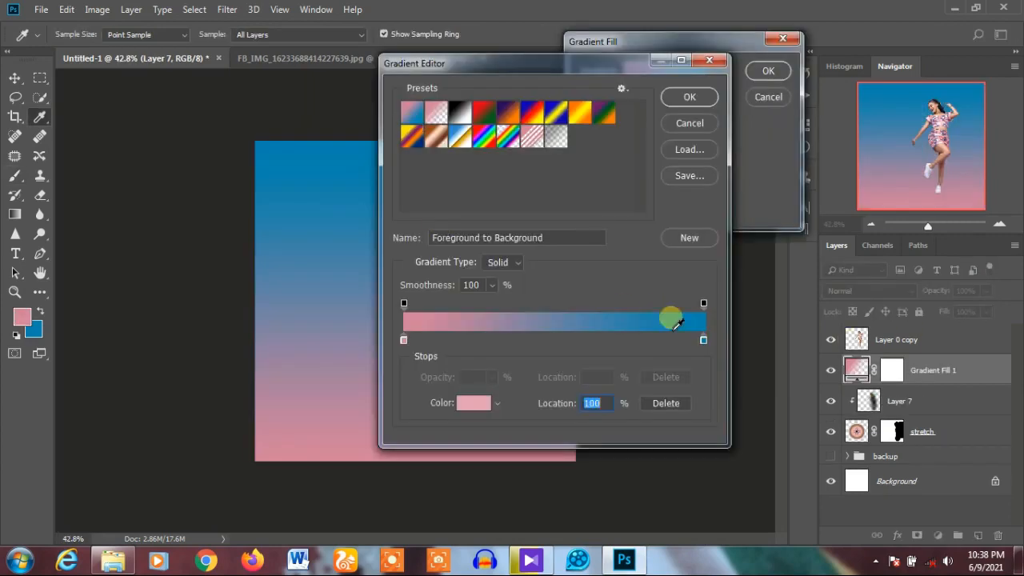
- Change the gradient fill's end colour stop at location 100% from blue to a light pink
double_click(701, 338)
left_click(639, 315)
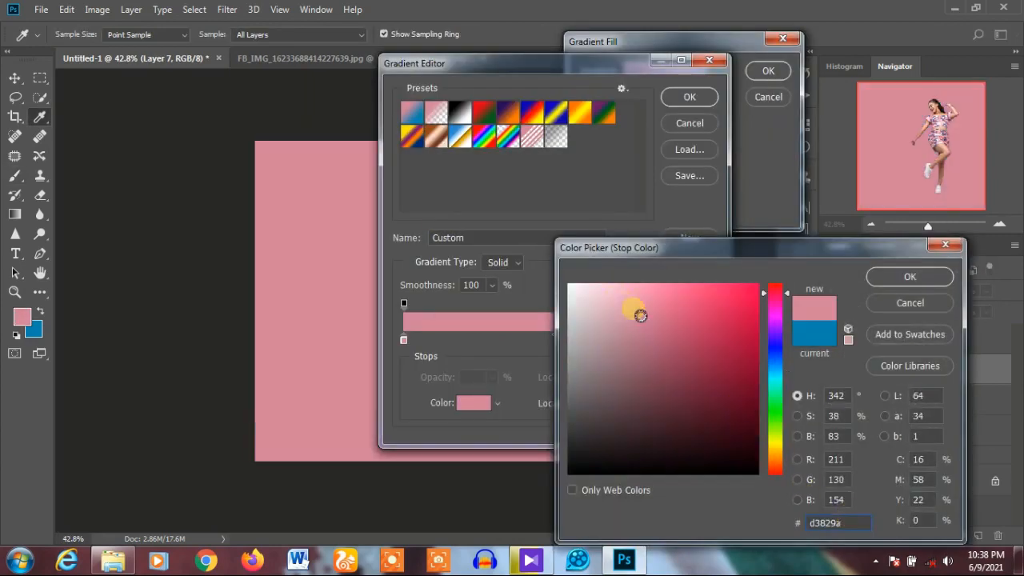
left_click(629, 302)
left_click(875, 275)
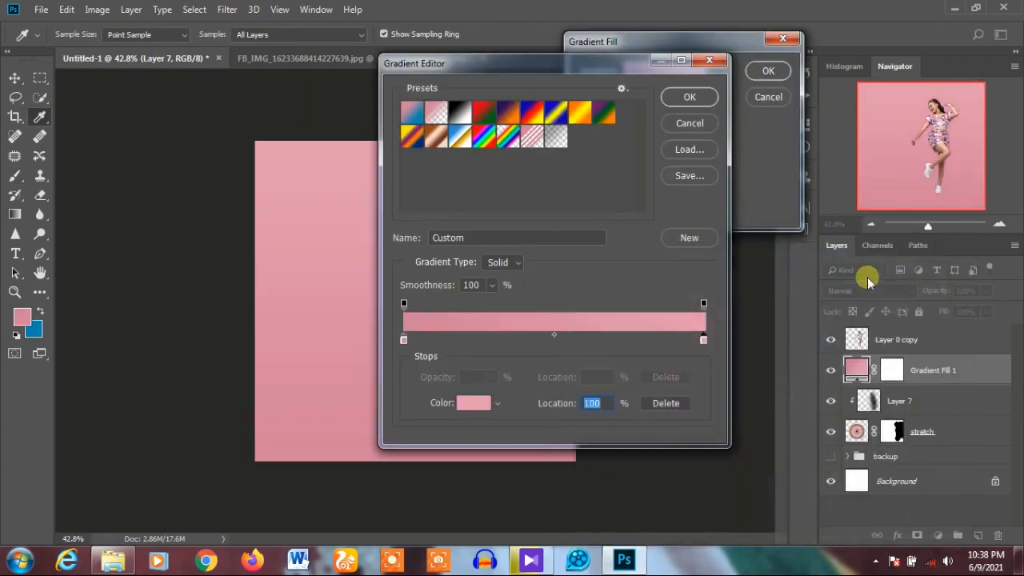
- Set the gradient's start colour stop to the deeper pink #d77b96 and accept the edited gradient
double_click(404, 340)
left_click(648, 313)
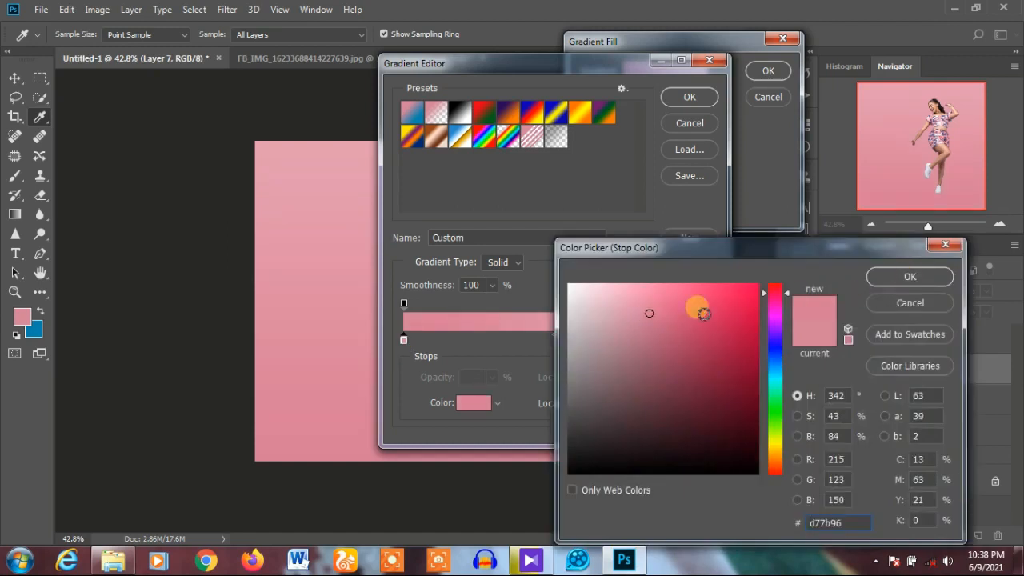
left_click(910, 276)
left_click(688, 98)
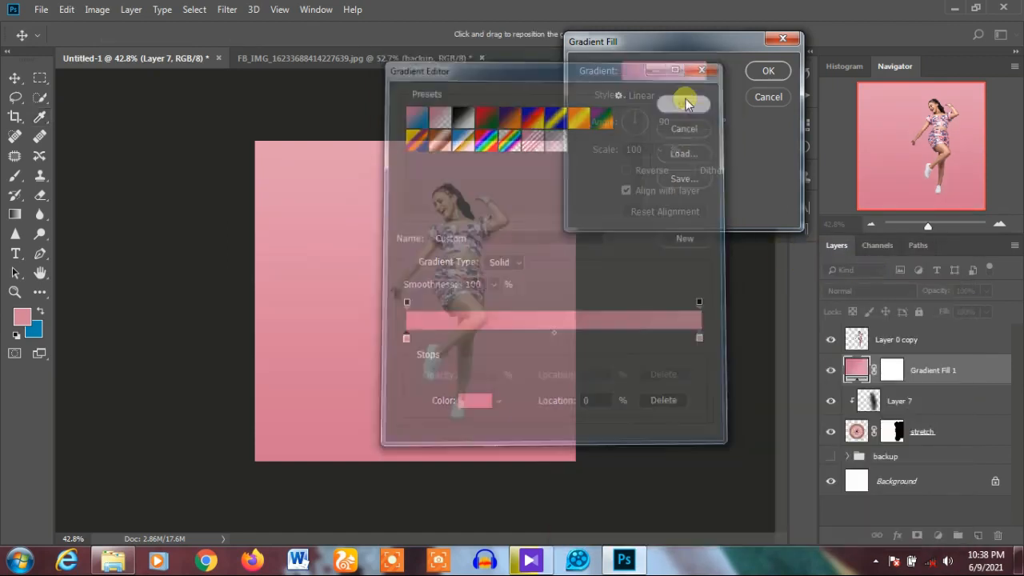
- Make the gradient fill radial and reversed at 100% scale, and apply it
left_click(666, 97)
left_click(667, 125)
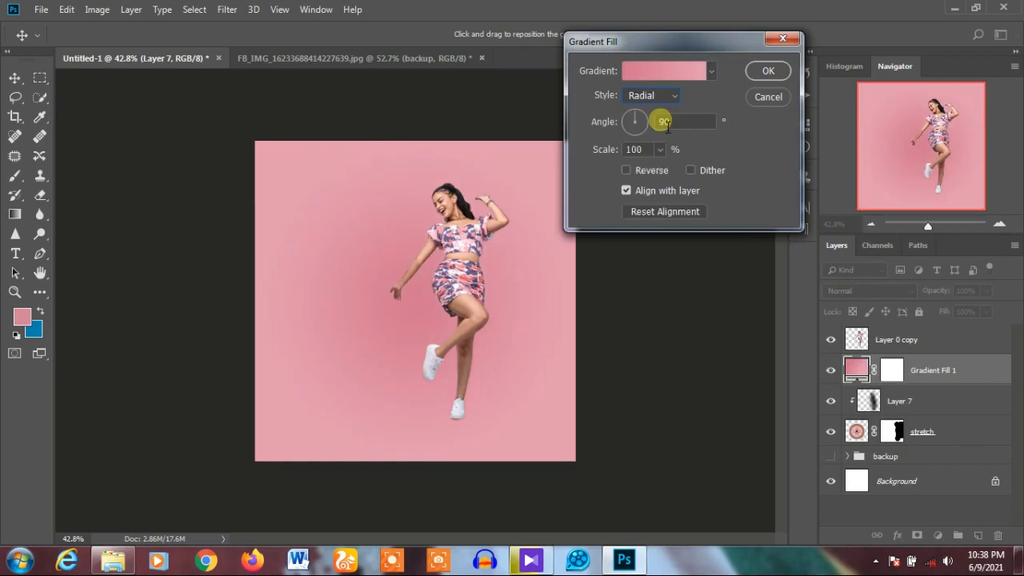
left_click(626, 170)
left_click(659, 150)
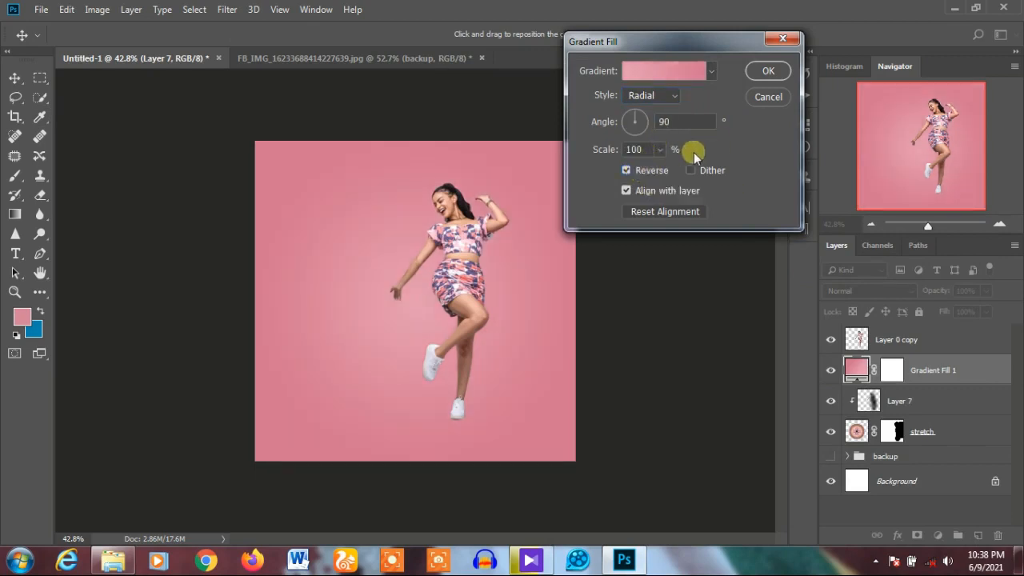
mouse_move(663, 166)
left_mouse_down()
mouse_move(685, 177)
mouse_move(658, 169)
left_mouse_up()
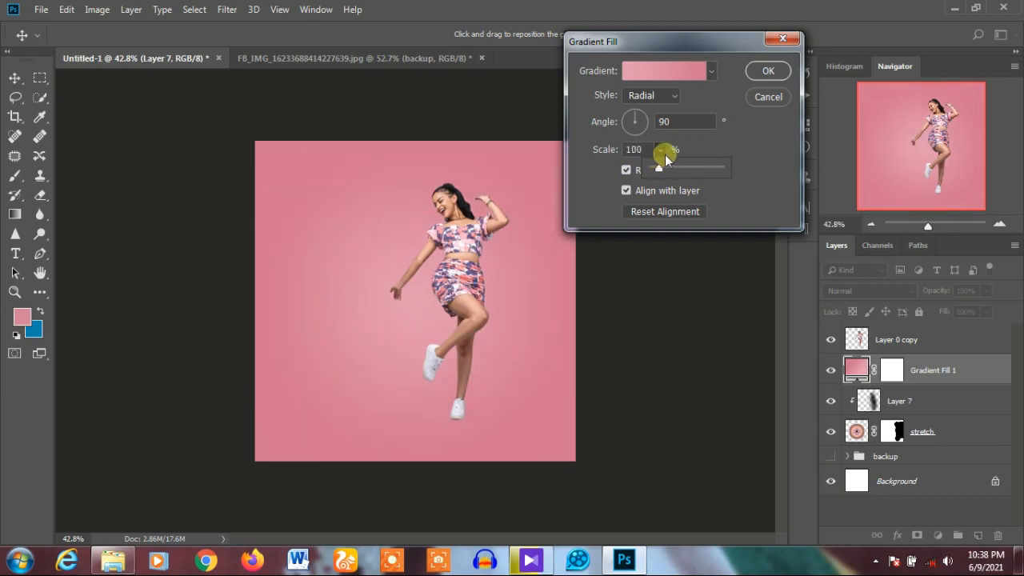
left_click(766, 70)
- Move the gradient fill layer below the backup group, directly above the Background layer
left_click_drag(948, 371, 944, 460)
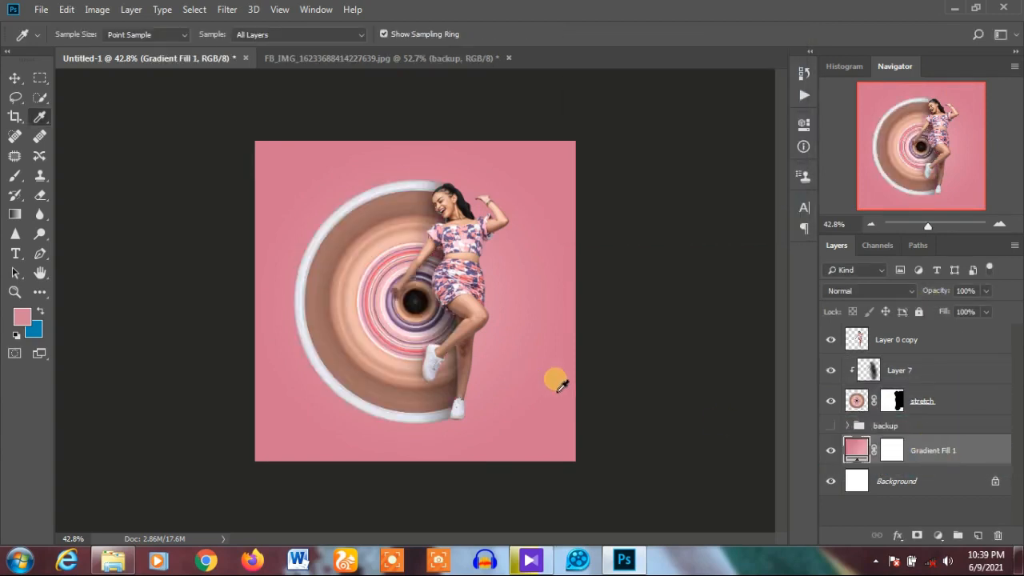
scroll(623, 384, "down", 3)
scroll(384, 365, "up", 5)
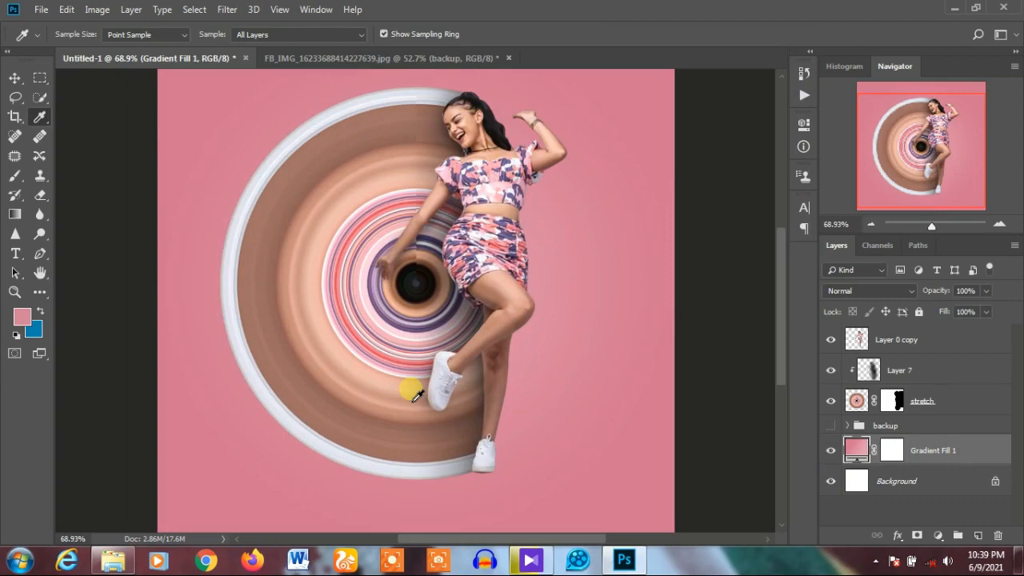
scroll(412, 392, "down", 4)
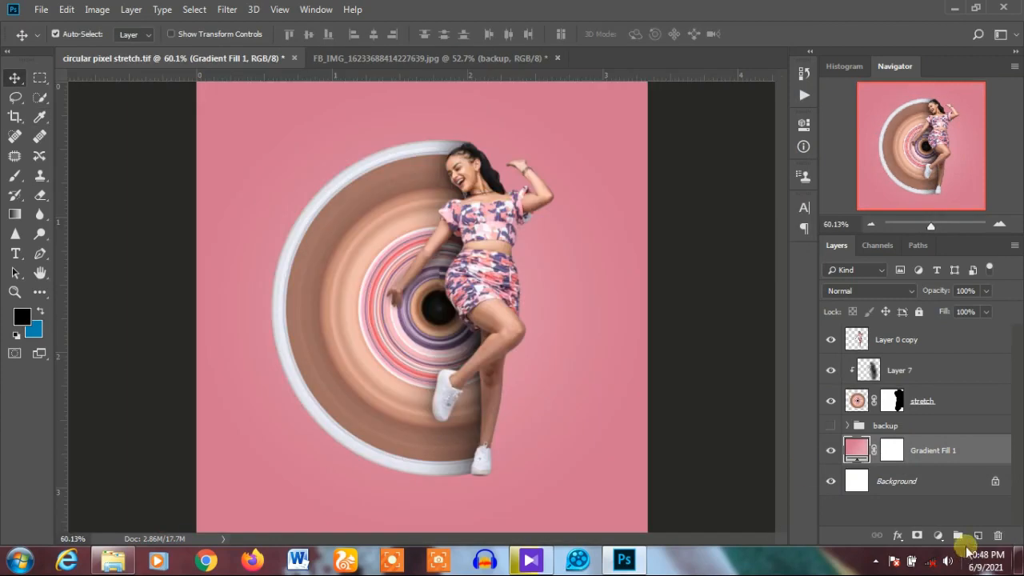
- Add an empty layer above the gradient fill and paint one soft black spot near the raised arm with a 218 px, 0% hardness brush
left_click(979, 535)
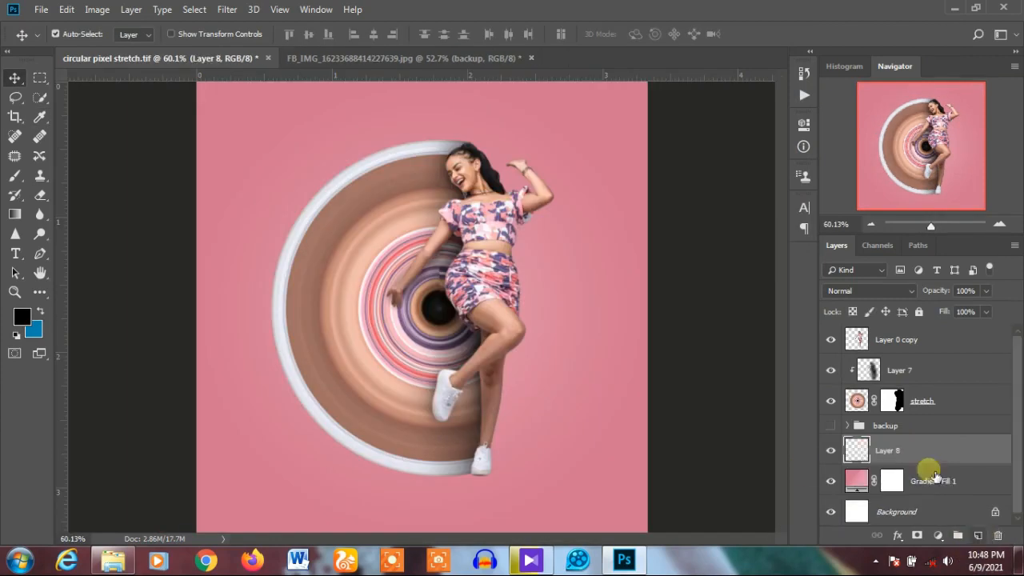
left_click(16, 176)
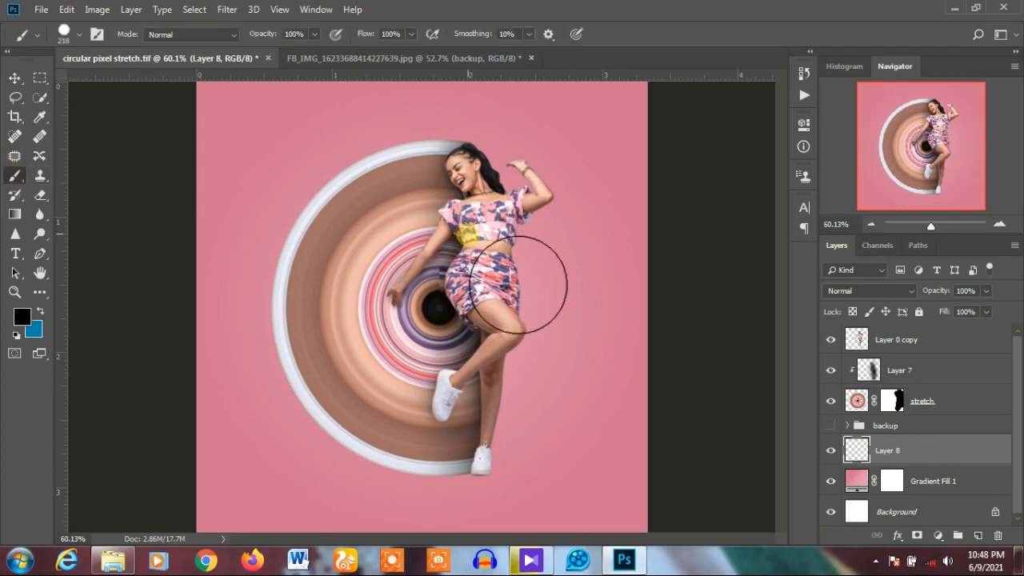
right_click(516, 248)
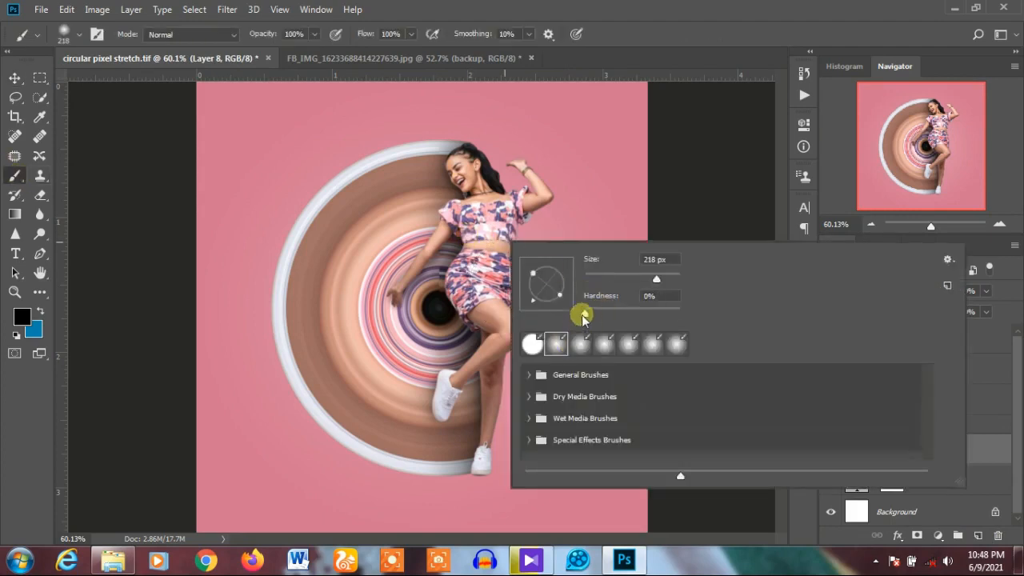
left_click(565, 225)
left_click(528, 170)
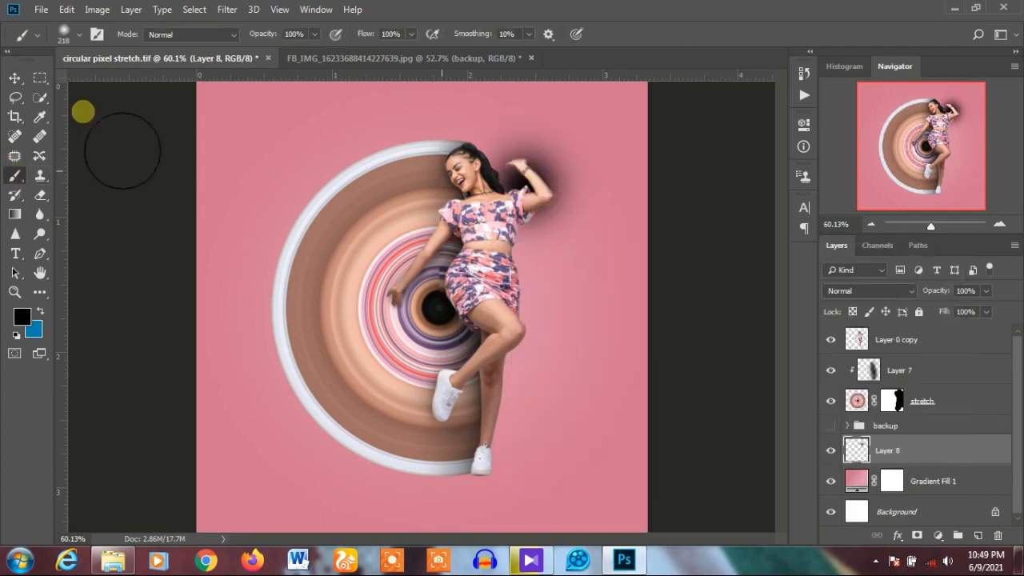
- Transform the black spot into a floor shadow: flatten it to about 18% height, place it beneath the foot and circle, and widen it
left_click(14, 78)
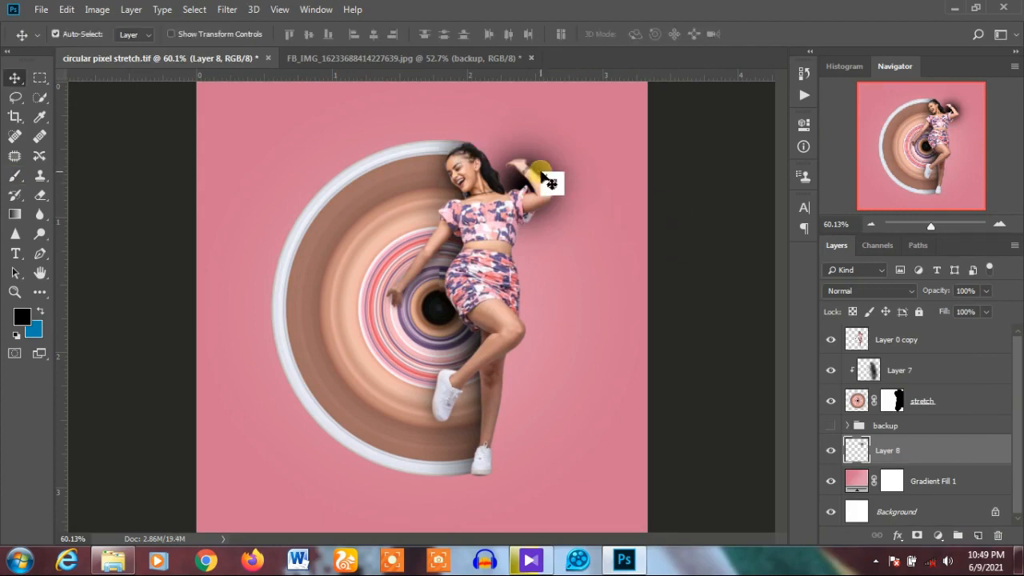
key("ctrl+t")
left_click_drag(525, 109, 458, 477)
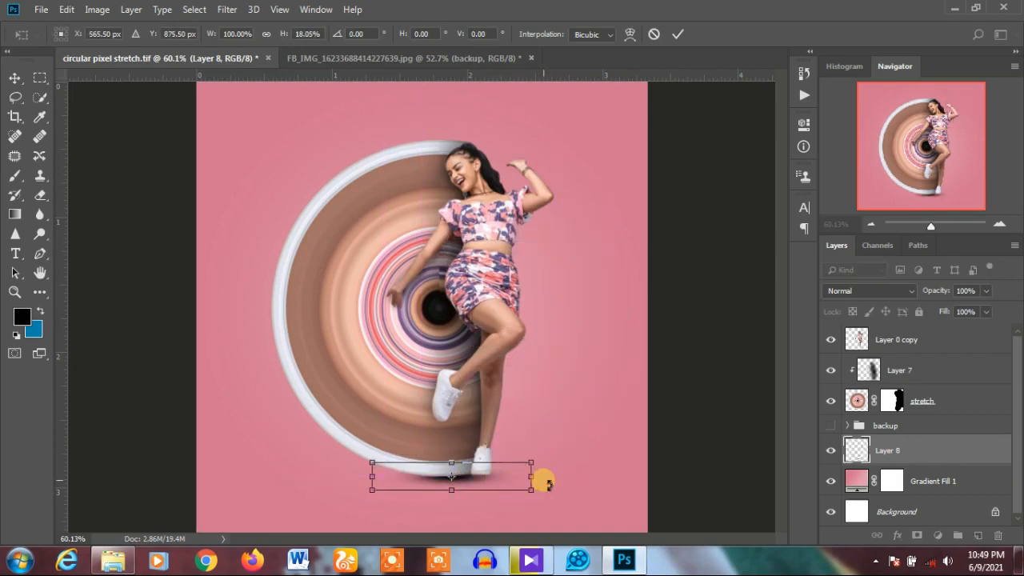
left_click_drag(531, 477, 741, 464)
- Set the floor shadow layer's opacity to 50% and check the composition
left_click_drag(986, 290, 975, 312)
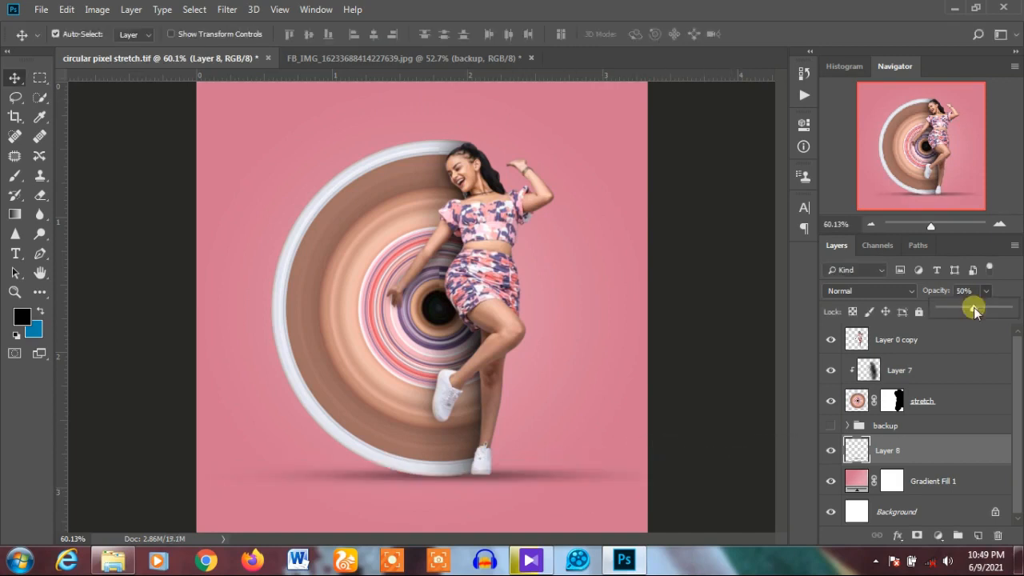
left_click(327, 176)
left_click(299, 169)
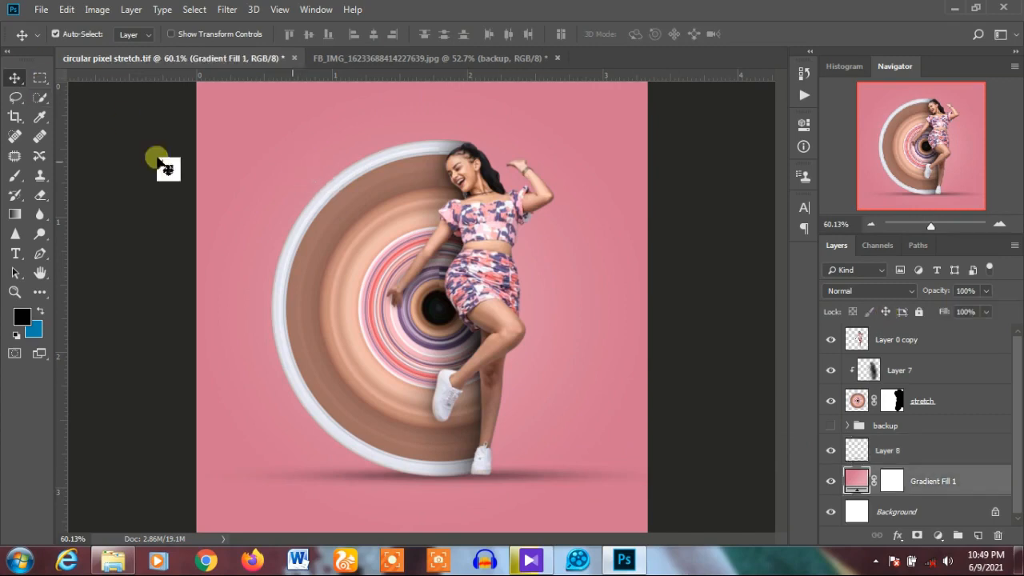
scroll(580, 240, "down", 2)
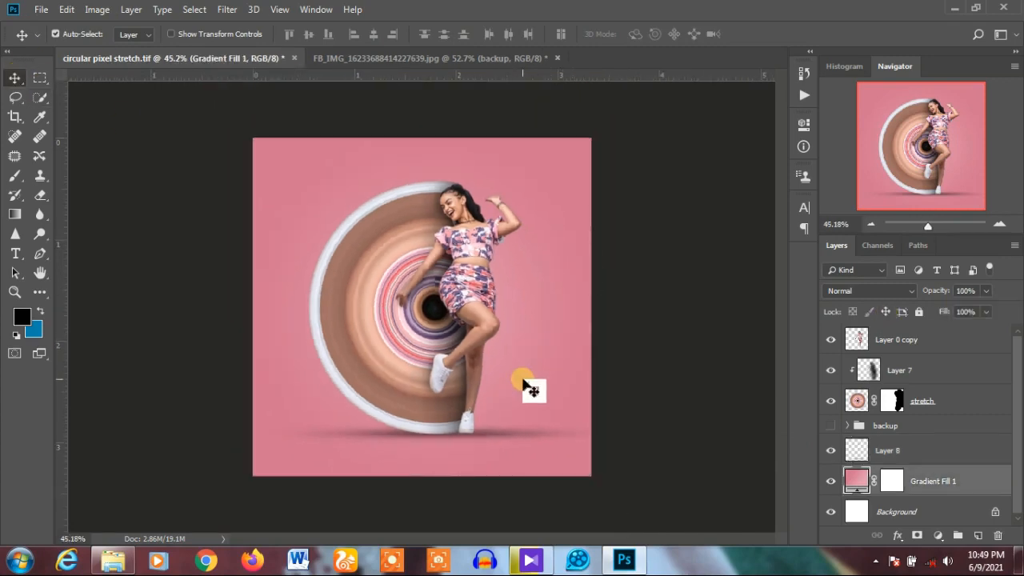
scroll(474, 276, "up", 3)
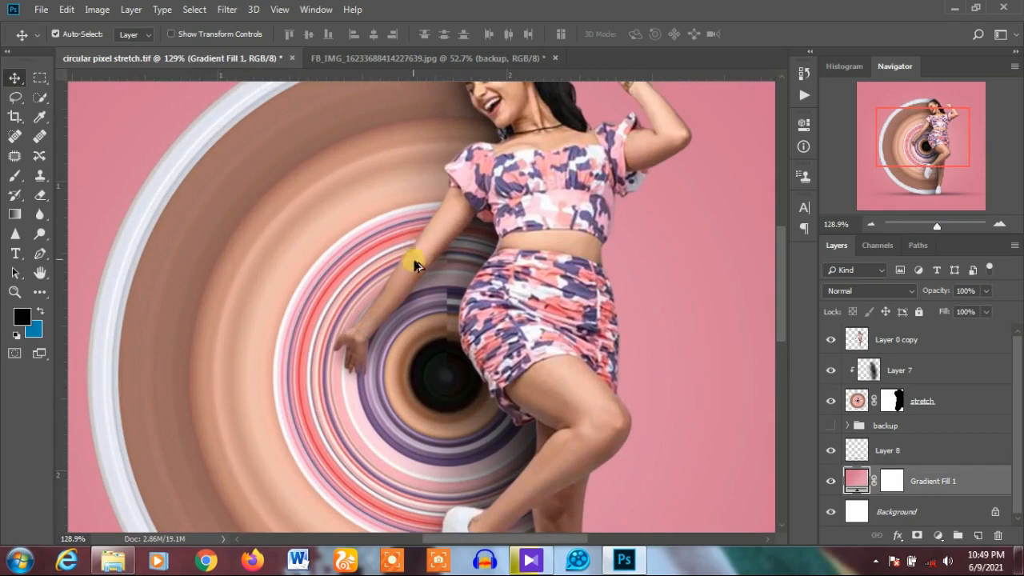
- Add a white, centred FINAN title across the upper canvas in the Chilli Peppers font at 30 pt with 1000 tracking
scroll(407, 296, "down", 5)
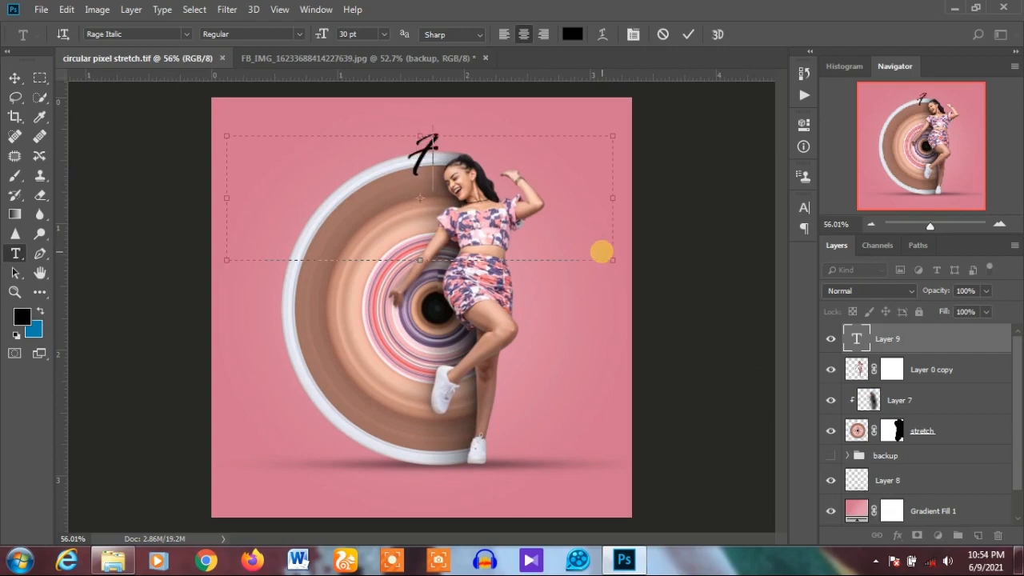
type("nan")
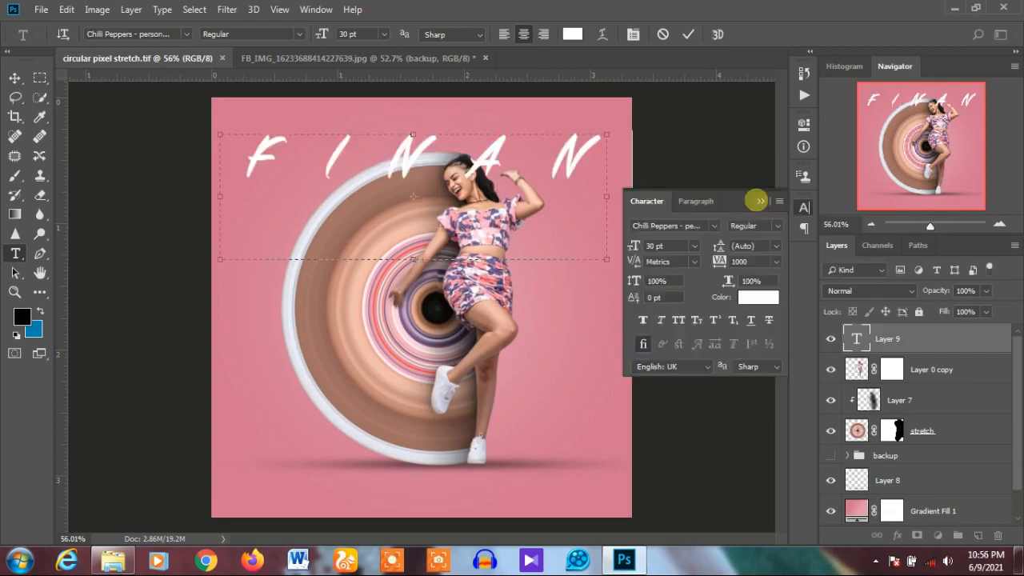
left_click(754, 200)
- Move the FINAN text layer below Layer 8, directly above the gradient fill, and shift the title up toward the canvas's upper edge
left_click_drag(950, 453, 950, 483)
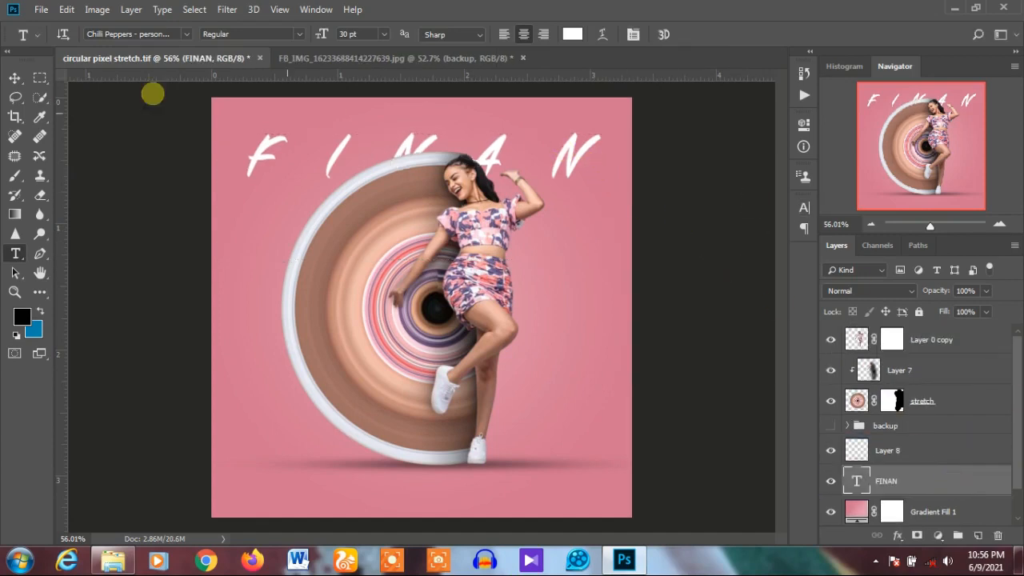
left_click(14, 78)
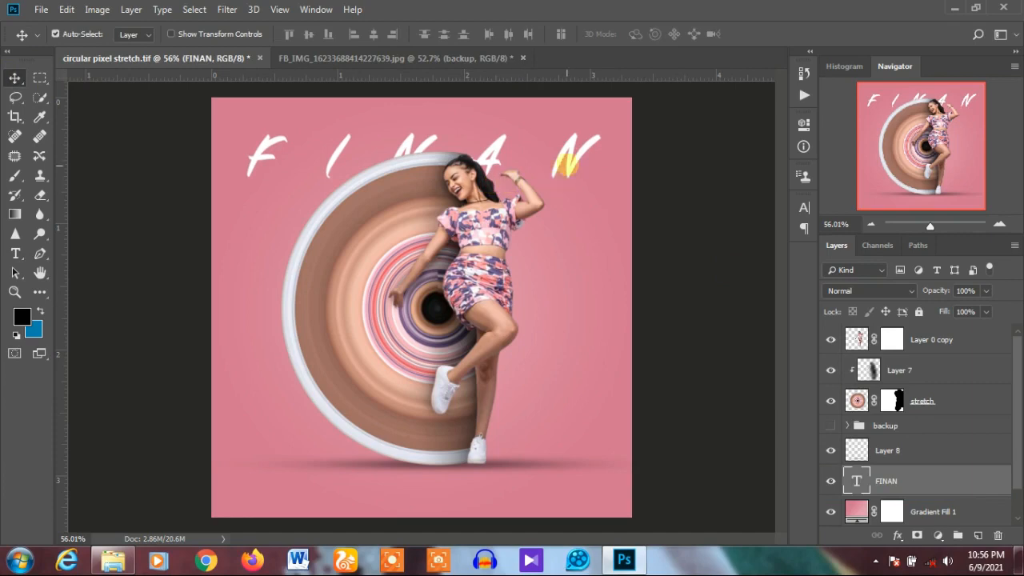
left_click_drag(570, 162, 578, 143)
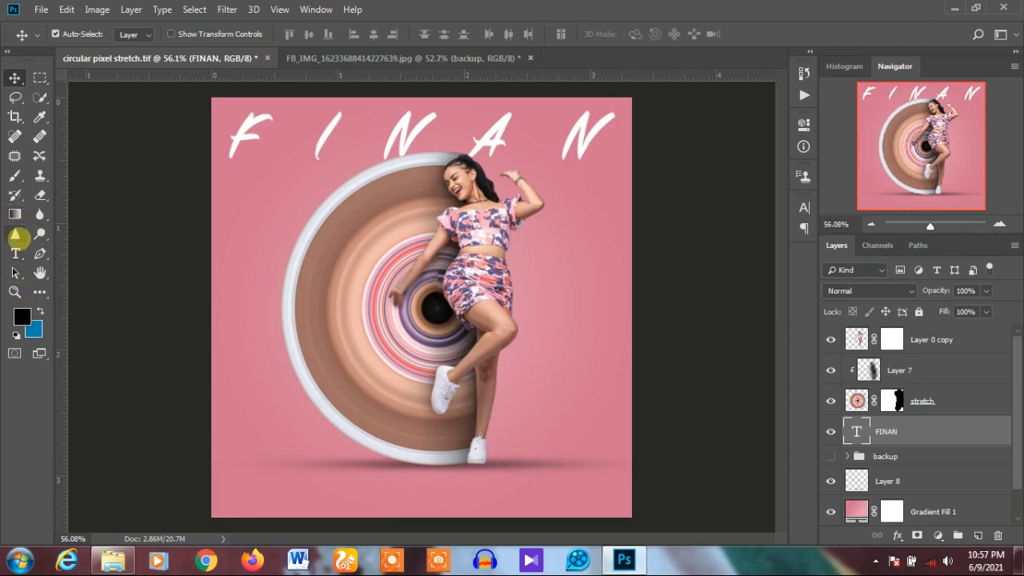
- Draw a black-filled rectangle shape about 963 × 159 px over the FINAN title, just inside the canvas's upper edge
left_click(15, 234)
left_click(38, 291)
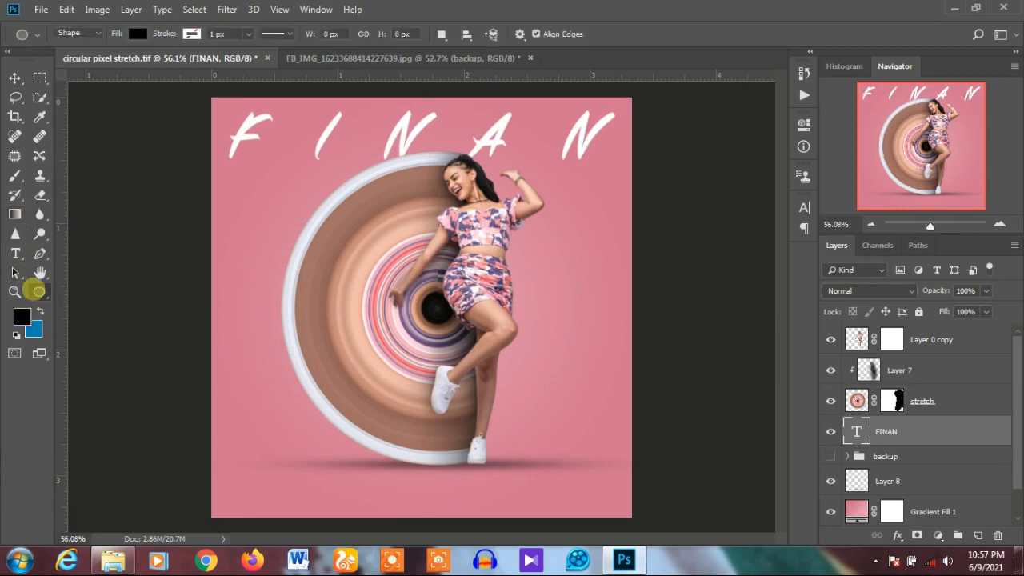
right_click(39, 292)
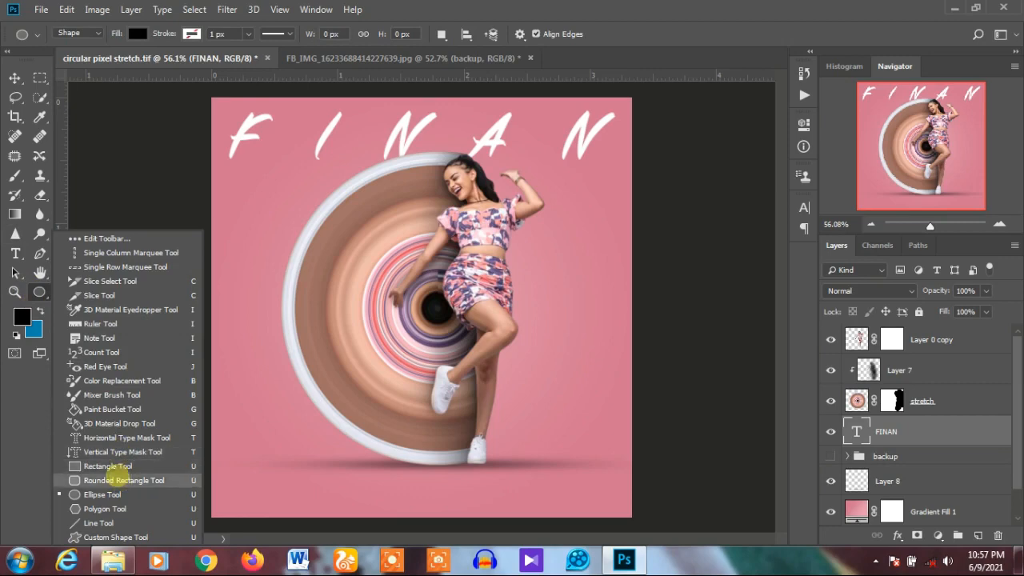
left_click(108, 465)
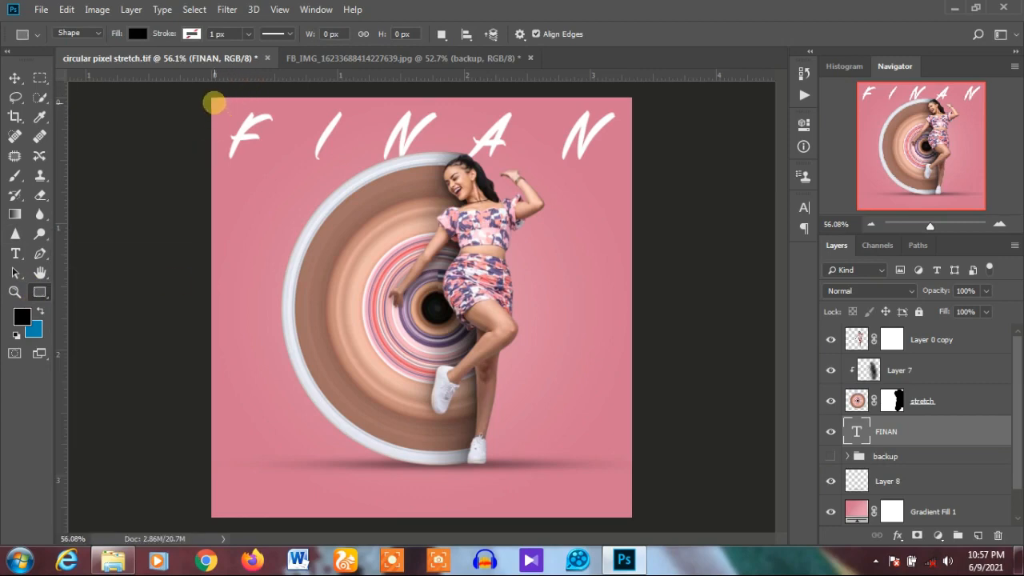
left_click_drag(214, 99, 621, 168)
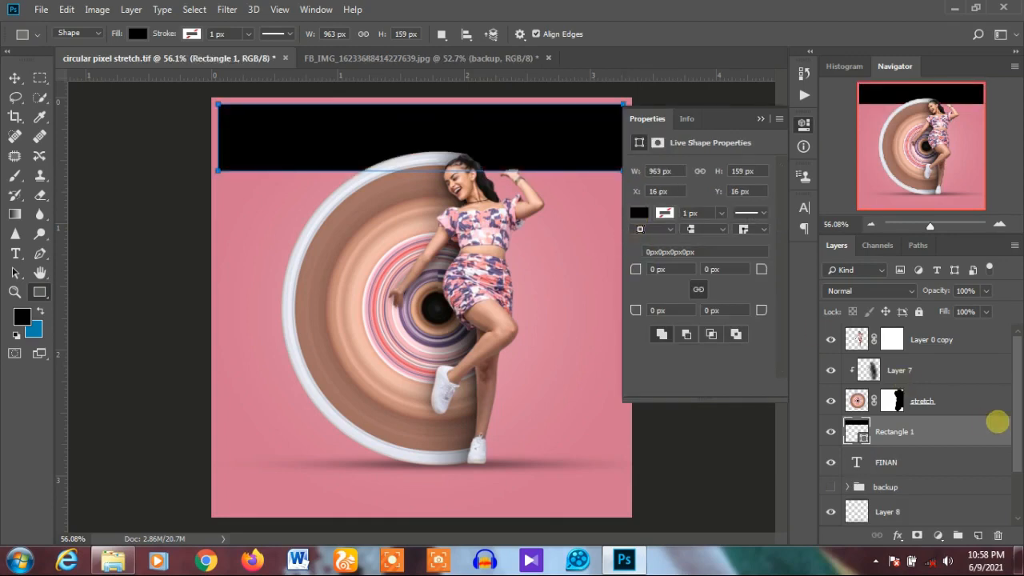
- Set the rectangle layer's fill opacity to 0% and give it a white 5 px outside stroke
double_click(998, 423)
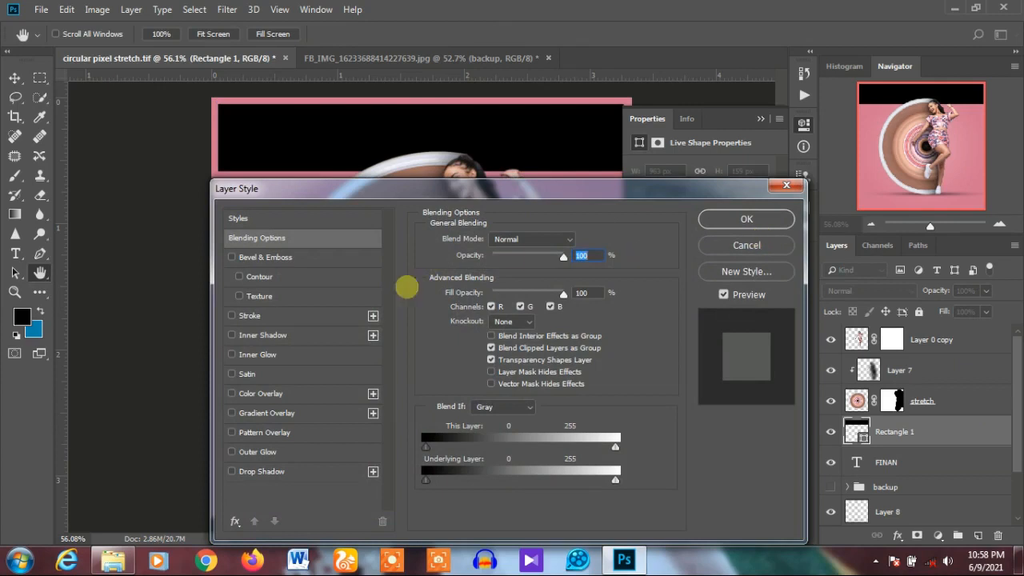
left_click_drag(548, 291, 471, 290)
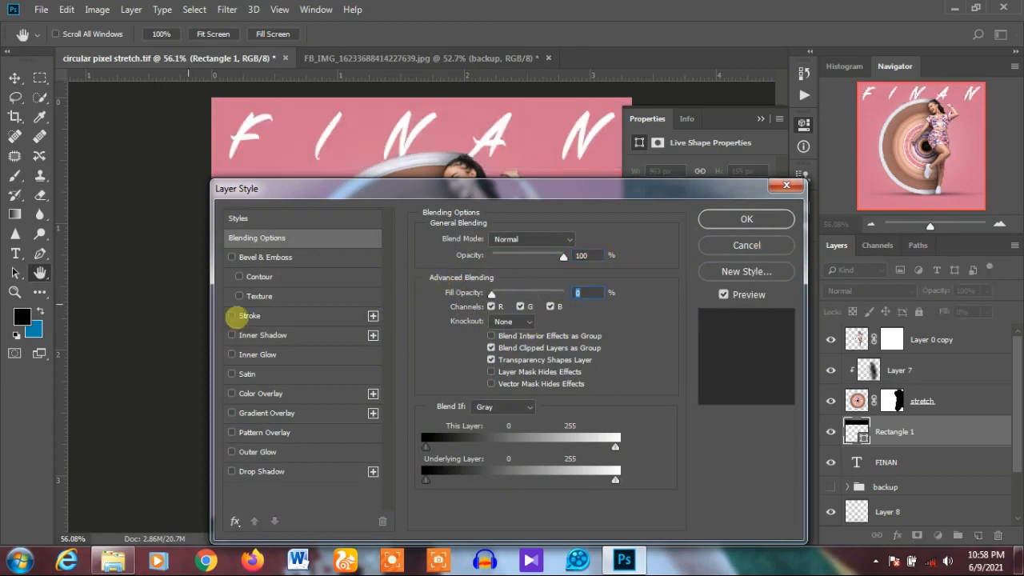
left_click(268, 319)
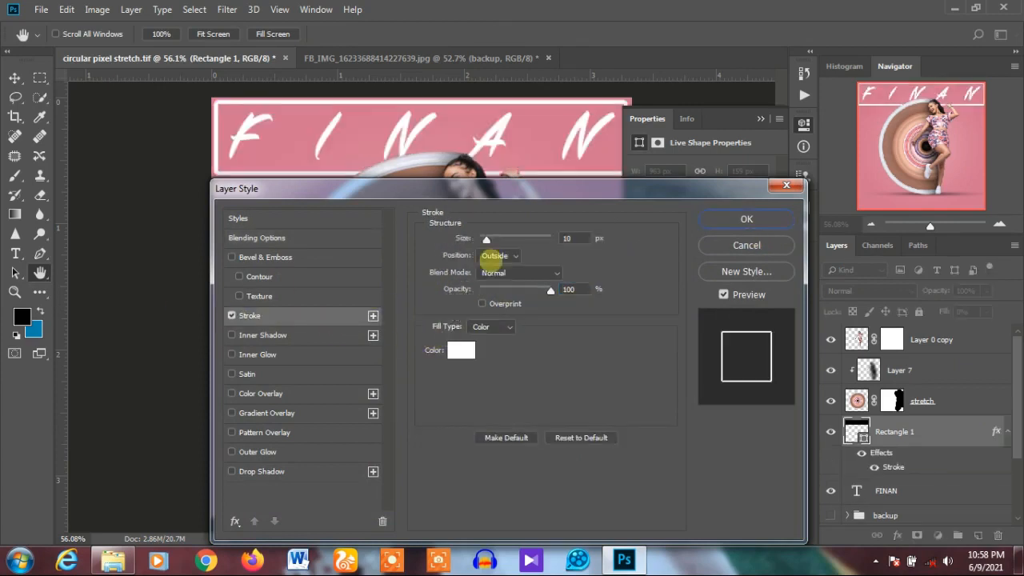
left_click_drag(486, 239, 481, 238)
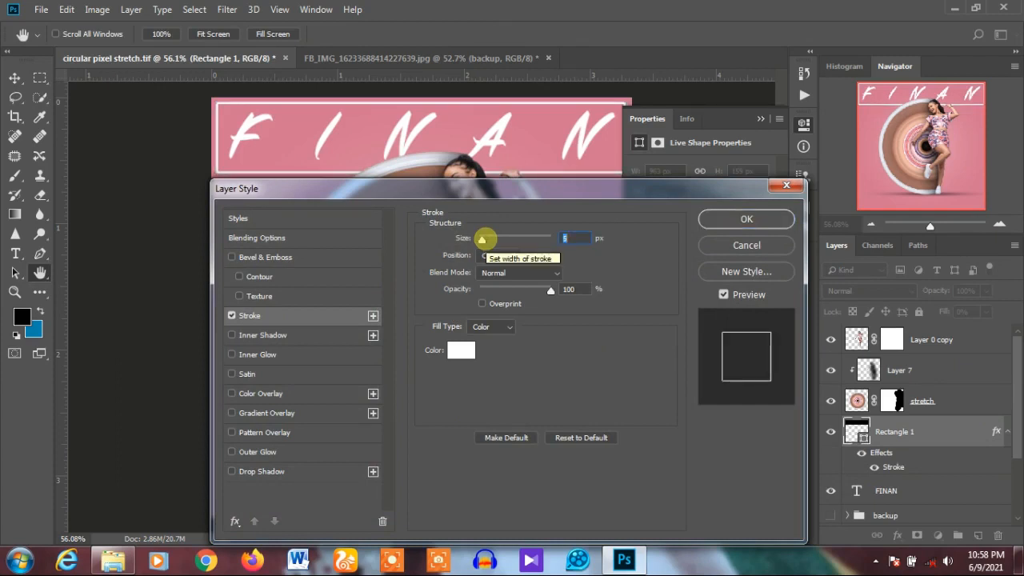